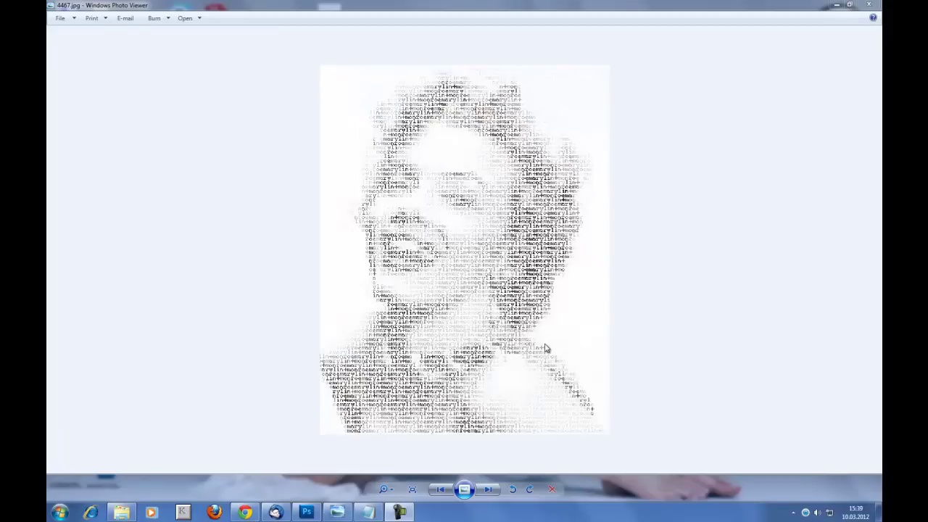
- In Photoshop, duplicate the Фон background layer to create Фон копия
left_click(306, 513)
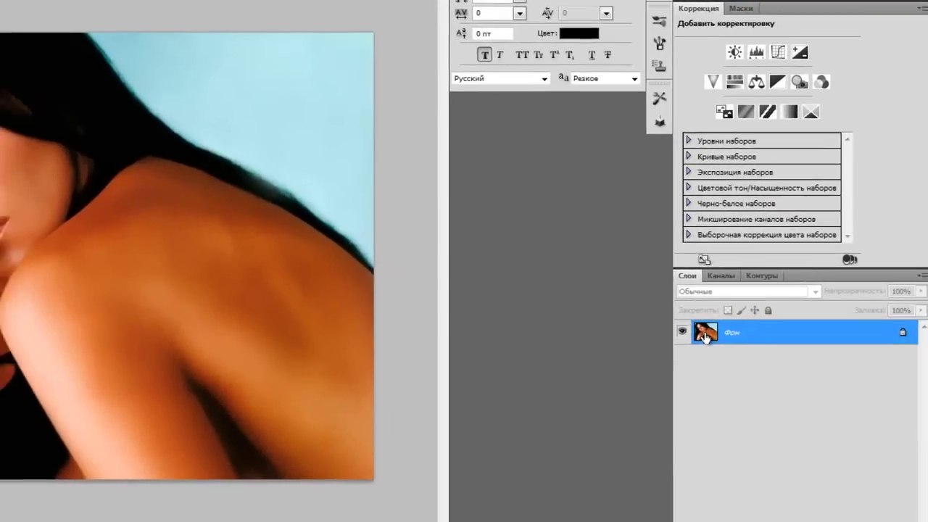
left_click_drag(705, 335, 735, 370)
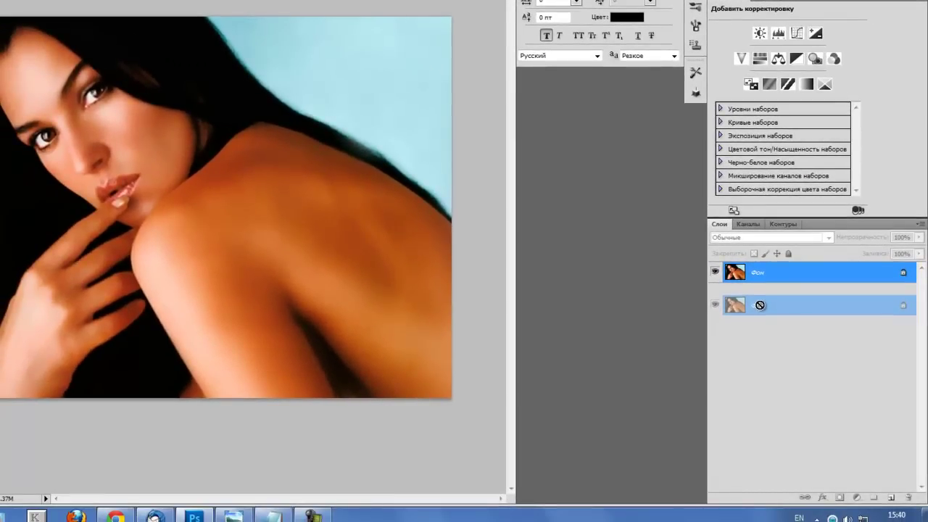
left_click_drag(759, 305, 891, 498)
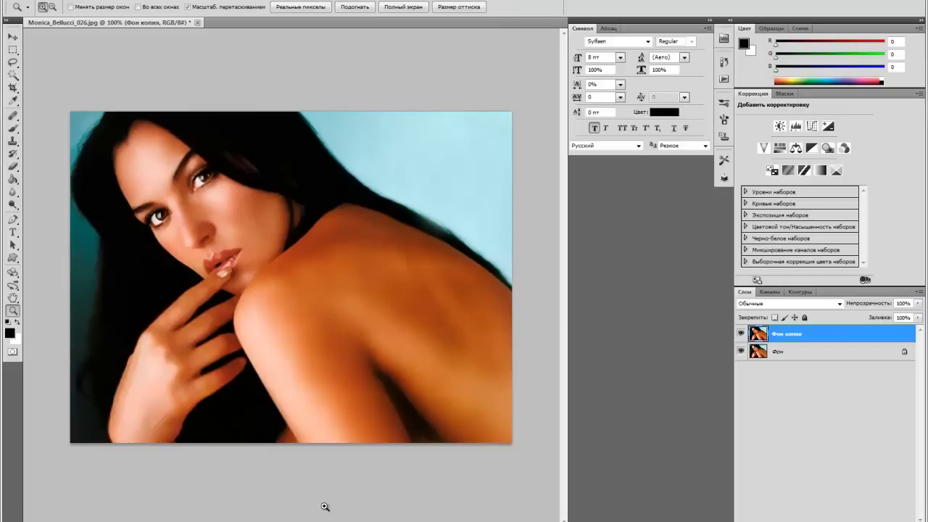
- Bring the Notepad window to the front and maximize it
mouse_move(355, 517)
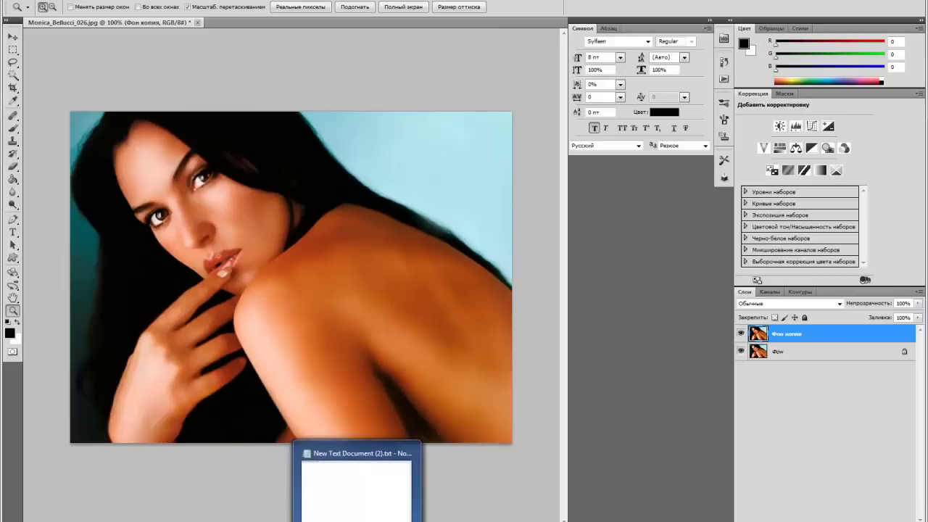
left_click(355, 479)
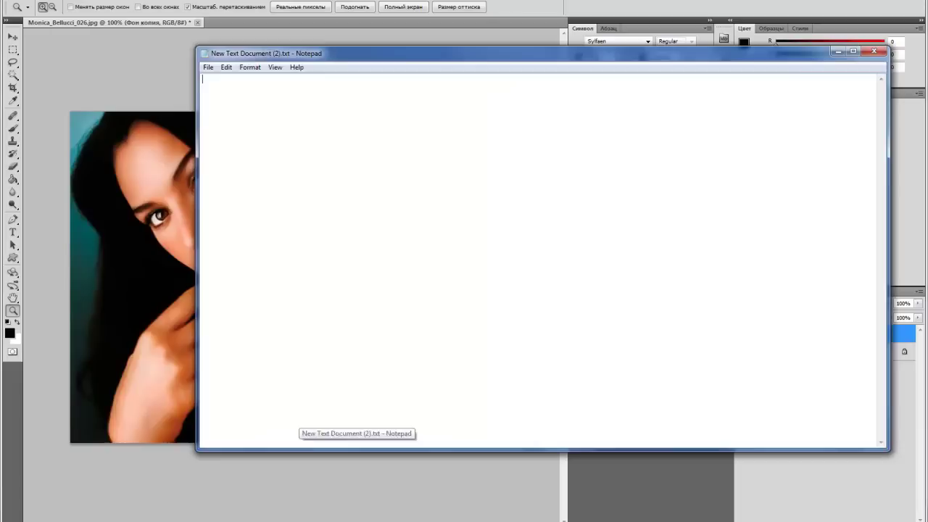
left_click(856, 50)
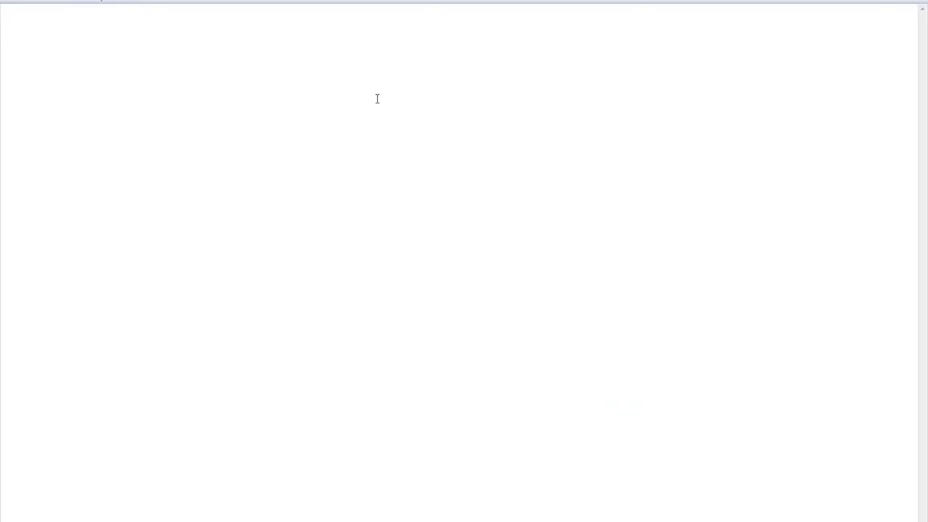
- Type the Armenian line 'Քեզ սիրում եմ։ Շանորհավոր ապրիլի 7-ը սիրելիս։' and select it
type("ES")
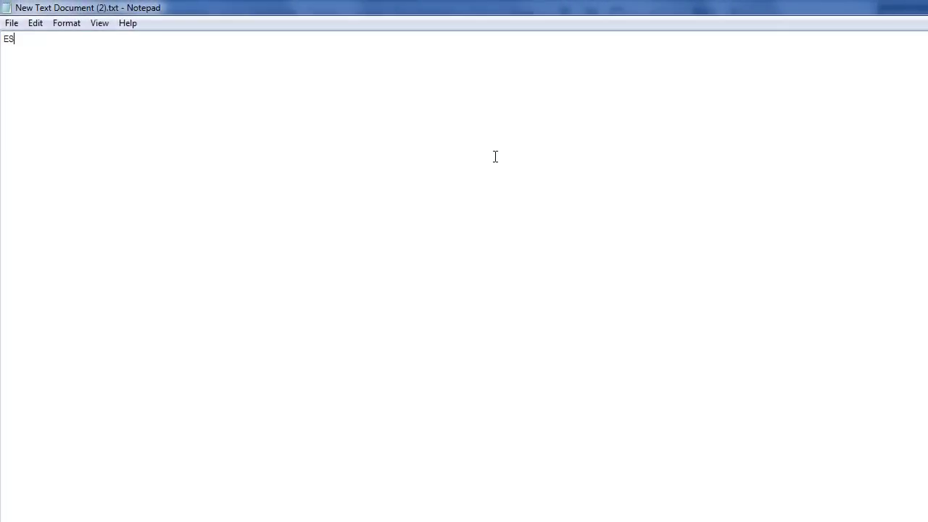
key("BackSpace")
key("BackSpace")
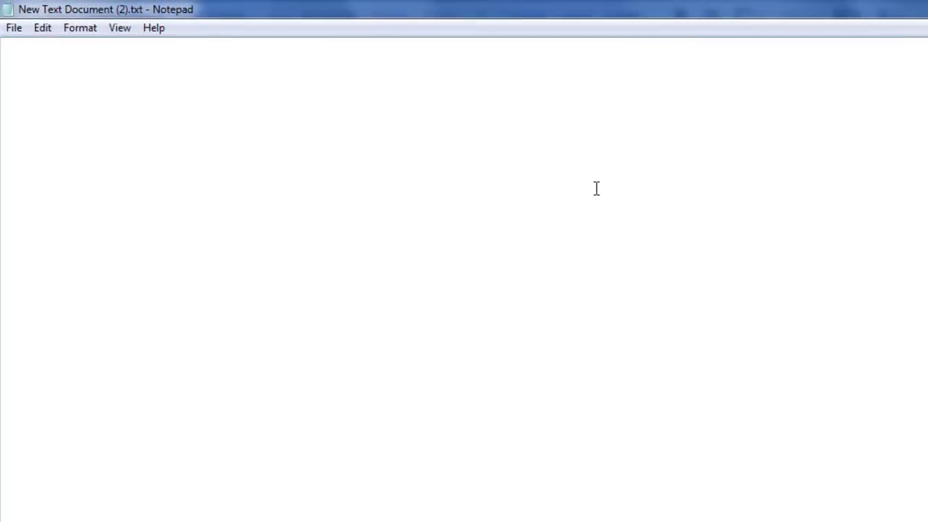
type("tu ")
type("Քեզ սիրու")
type("մ ե")
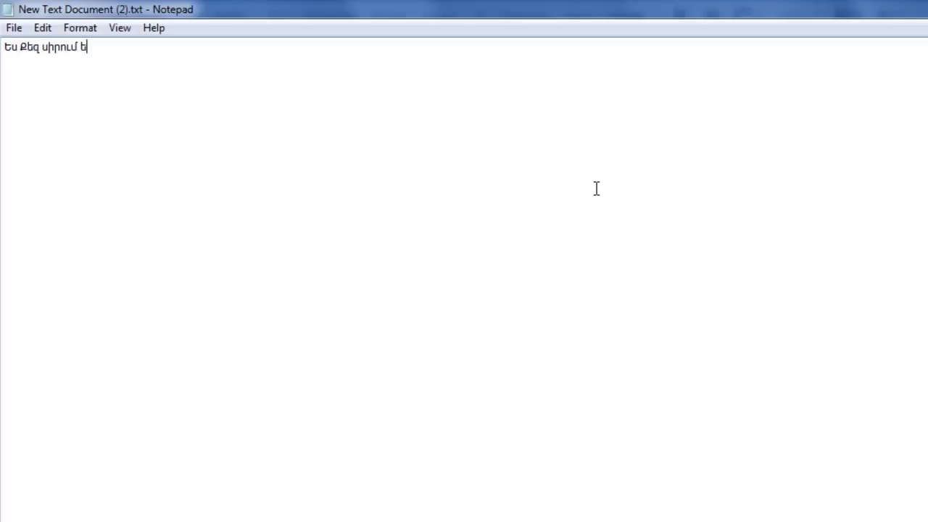
type("մ։ Շանորհավոր")
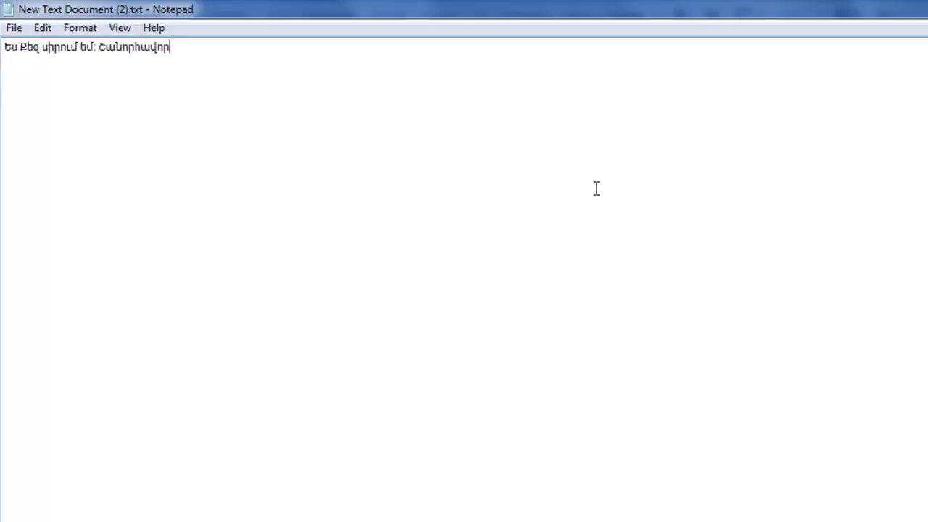
type(" ապրիլի և-ը")
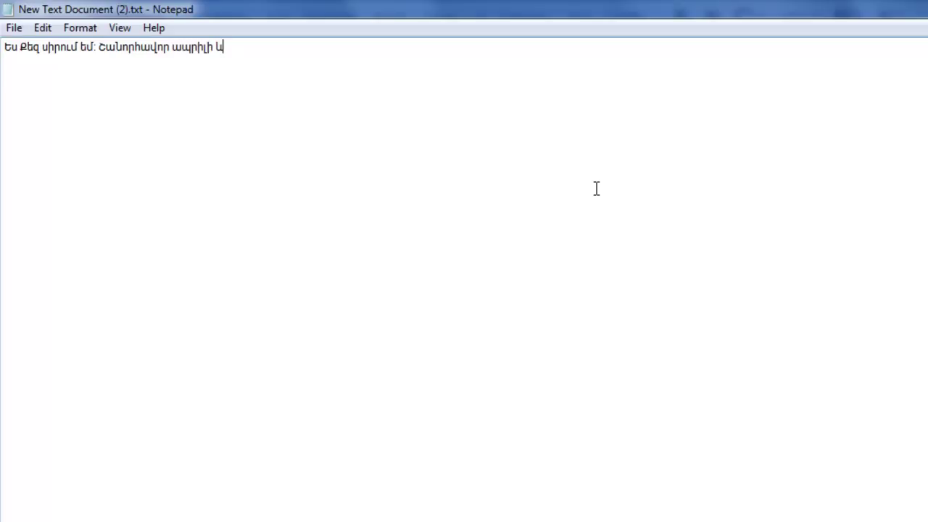
key("BackSpace")
key("BackSpace")
key("BackSpace")
type("7-ը սիրելիս։")
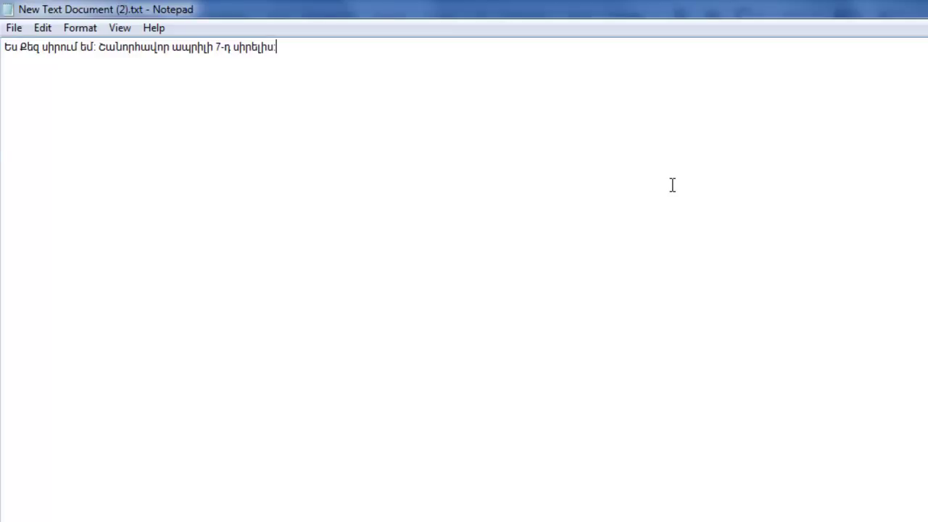
left_click_drag(321, 48, 2, 49)
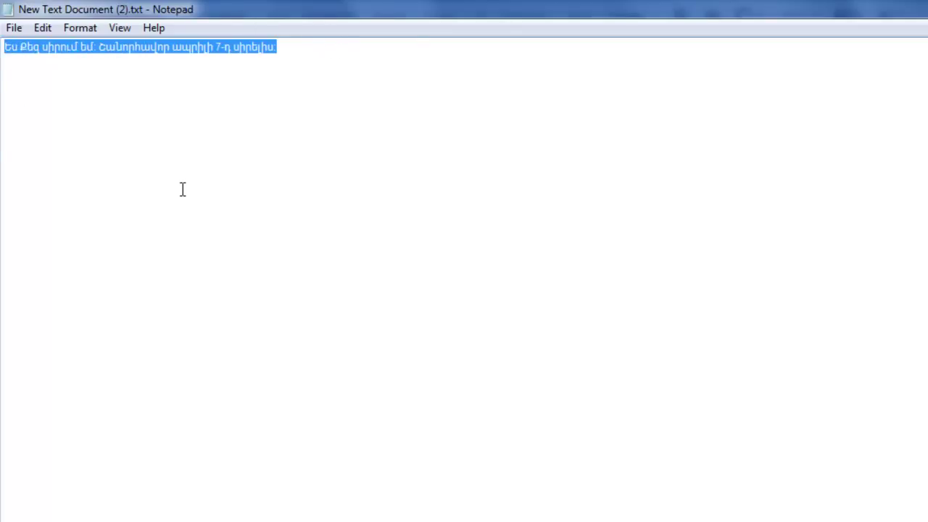
- Copy the Armenian line and paste it seven times after the original
left_click(279, 49)
left_click_drag(278, 48, 4, 48)
key("ctrl+c")
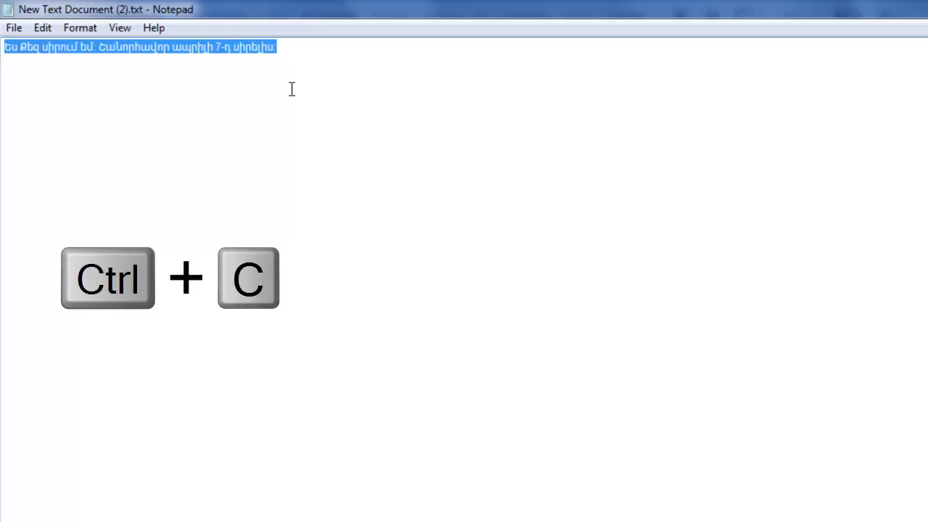
left_click(295, 46)
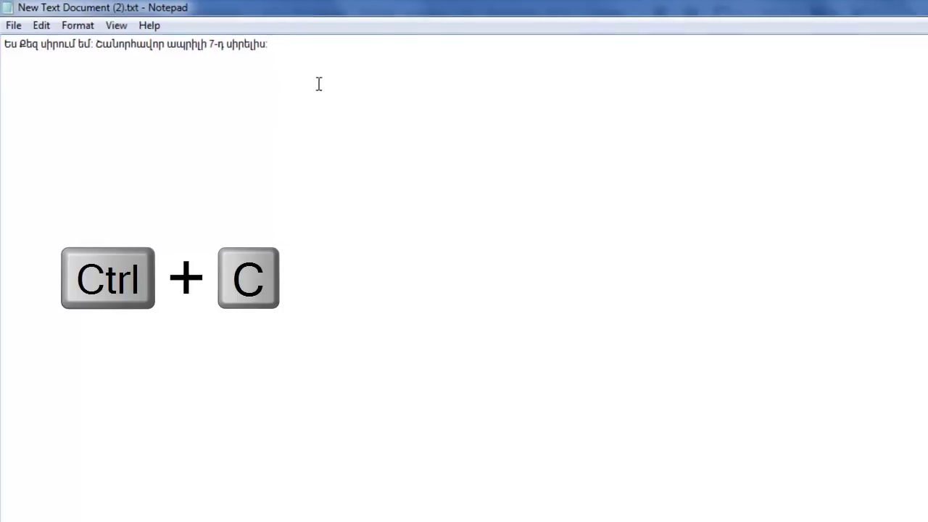
key("ctrl+v")
key("ctrl+v")
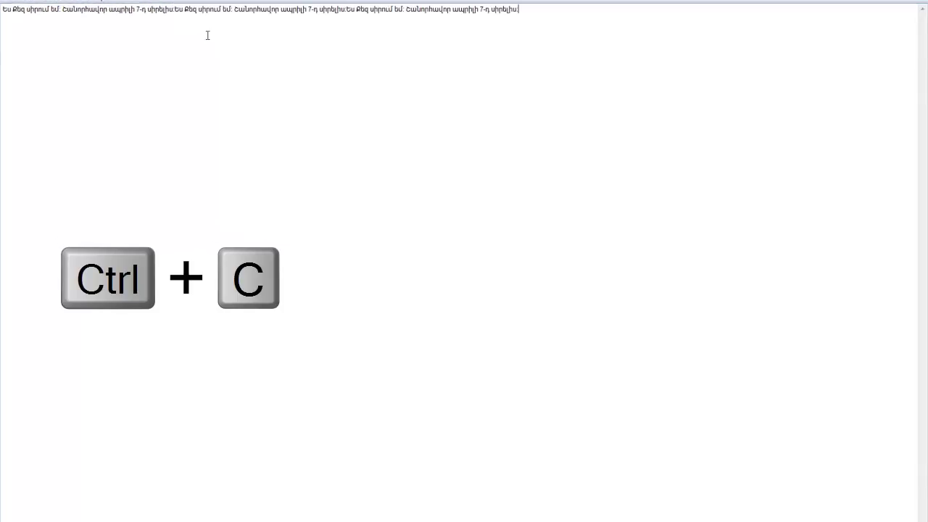
key("ctrl+v")
key("ctrl+v")
key("ctrl+v")
key("ctrl+v")
key("ctrl+v")
key("ctrl+v")
key("ctrl+v")
key("ctrl+v")
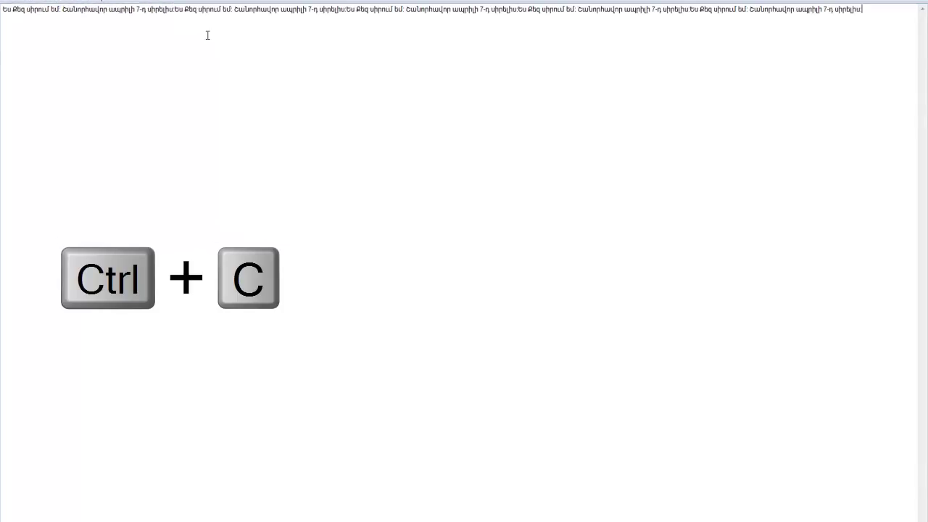
key("ctrl+v")
key("ctrl+v")
key("ctrl+v")
key("ctrl+v")
key("ctrl+v")
key("ctrl+v")
key("ctrl+v")
key("ctrl+v")
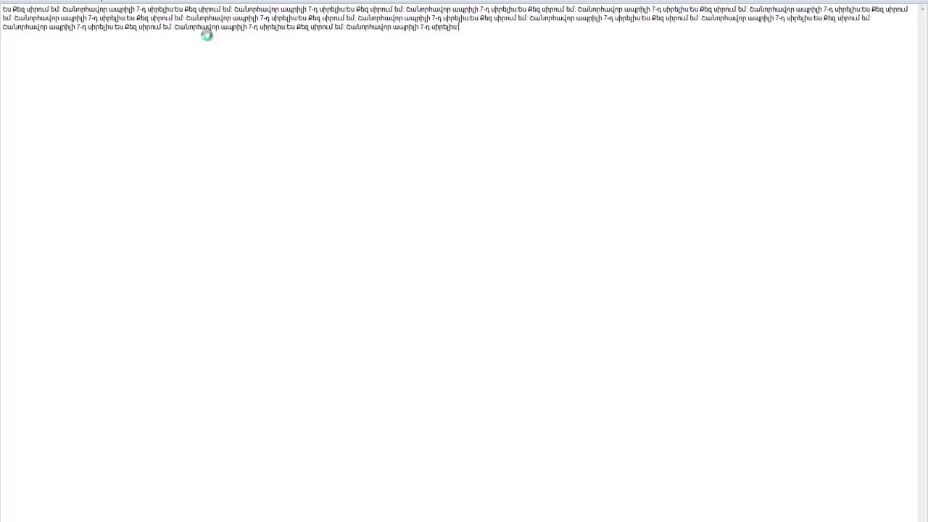
key("ctrl+v")
key("ctrl+v")
key("ctrl+v")
key("ctrl+v")
key("ctrl+v")
key("ctrl+v")
key("ctrl+v")
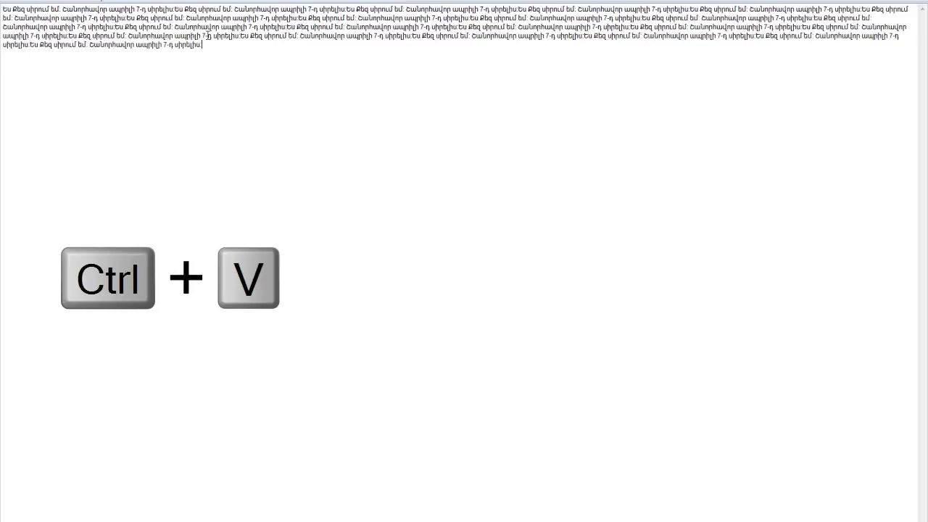
key("ctrl+v")
key("ctrl+v")
key("ctrl+v")
key("ctrl+v")
key("ctrl+v")
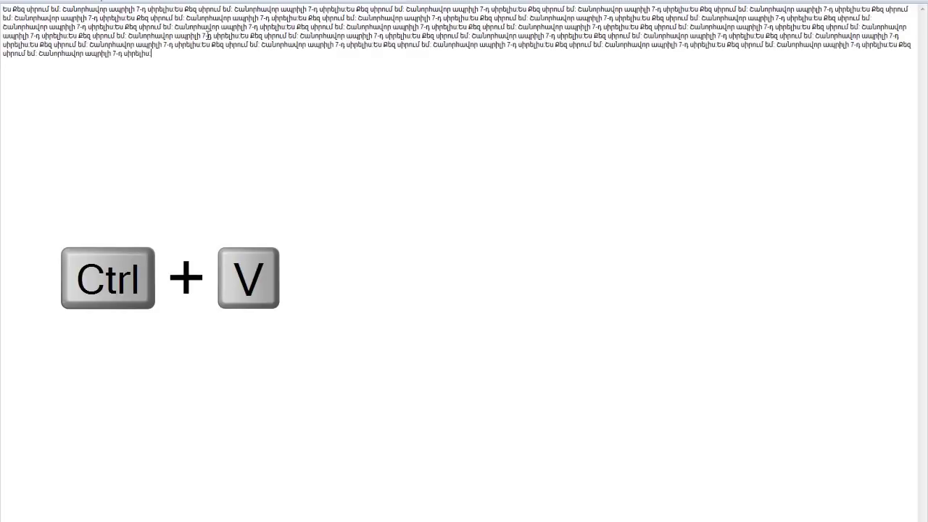
key("ctrl+v")
key("ctrl+v")
key("ctrl+v")
key("ctrl+v")
key("ctrl+v")
key("ctrl+v")
key("ctrl+v")
key("ctrl+v")
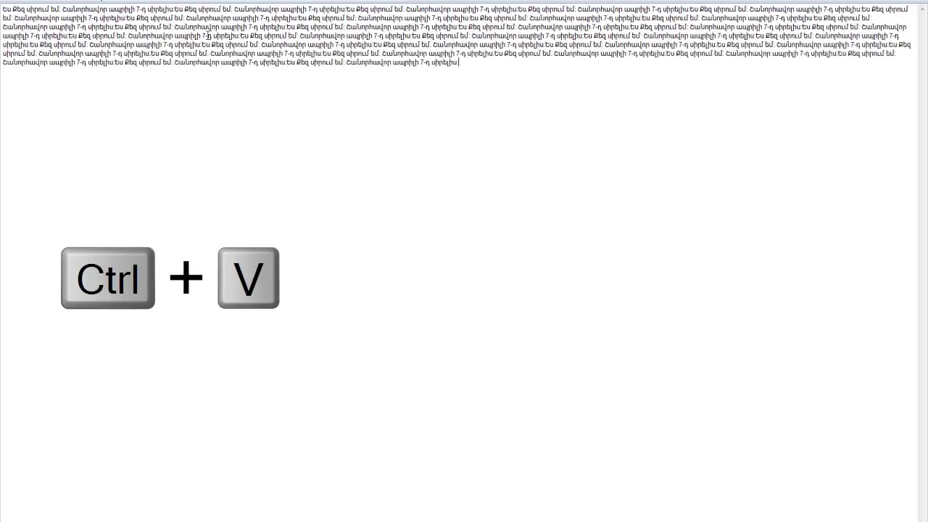
key("ctrl+v")
key("ctrl+v")
key("ctrl+v")
key("ctrl+v")
key("ctrl+v")
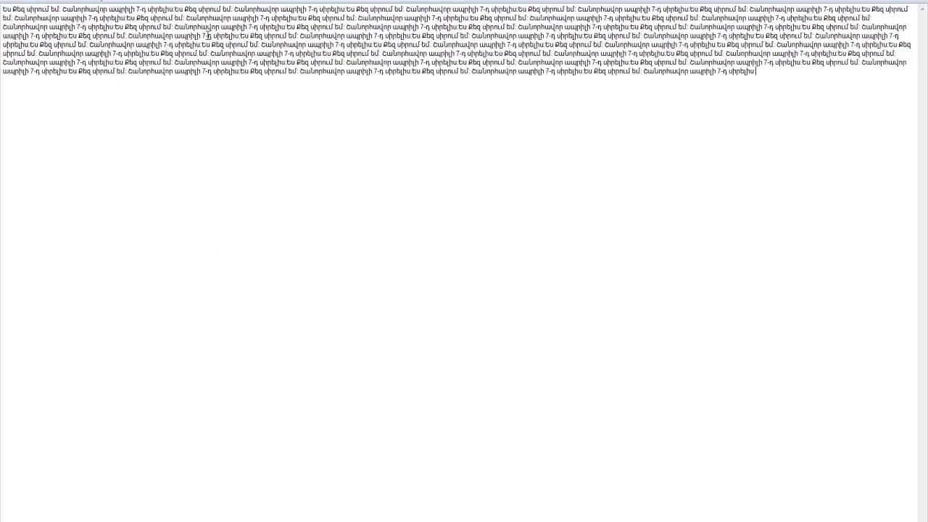
key("ctrl+v")
key("ctrl+v")
key("ctrl+v")
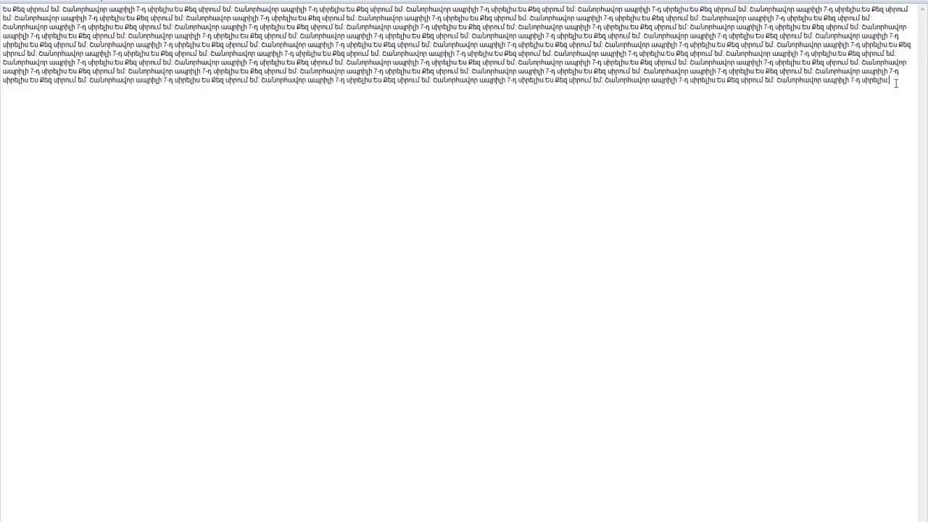
- Paste the repeated text block three more times to fill the page, then scroll to the top
left_click_drag(896, 82, 5, 6)
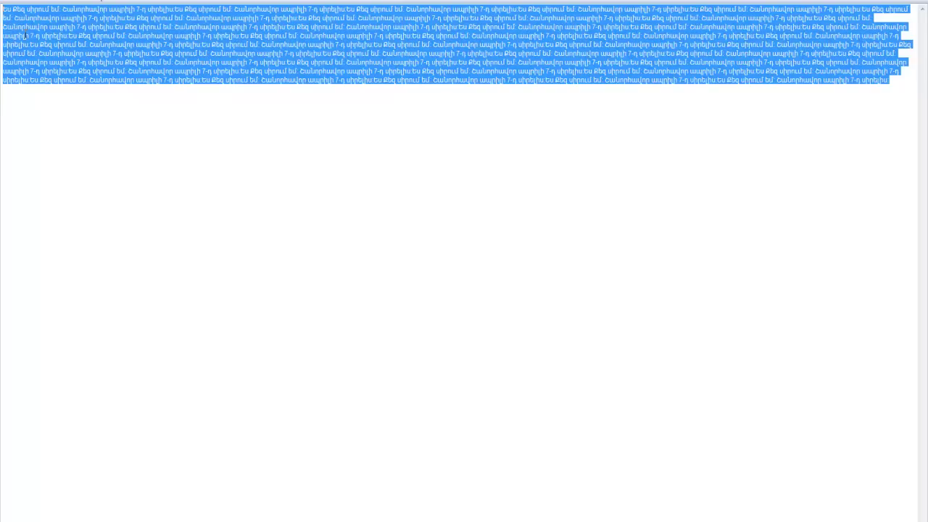
left_click(896, 79)
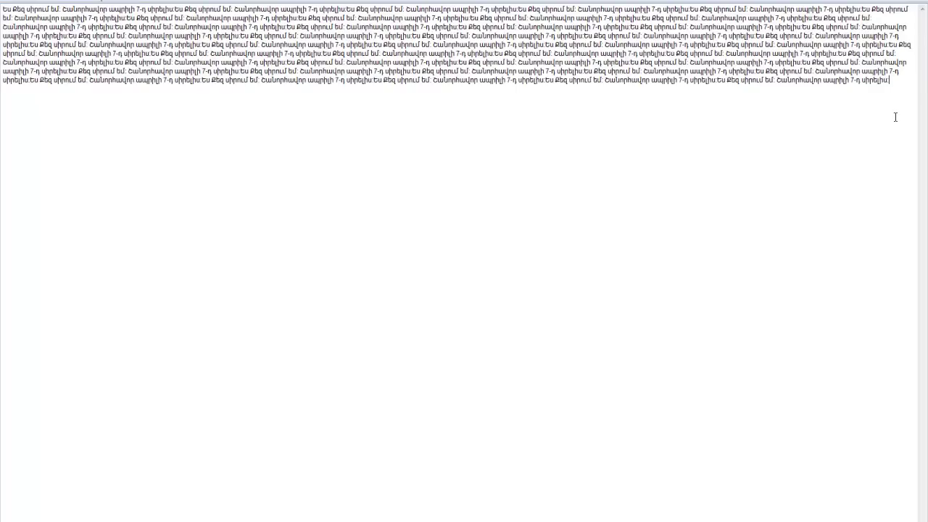
key("ctrl+v")
key("ctrl+v")
key("ctrl+v")
key("ctrl+v")
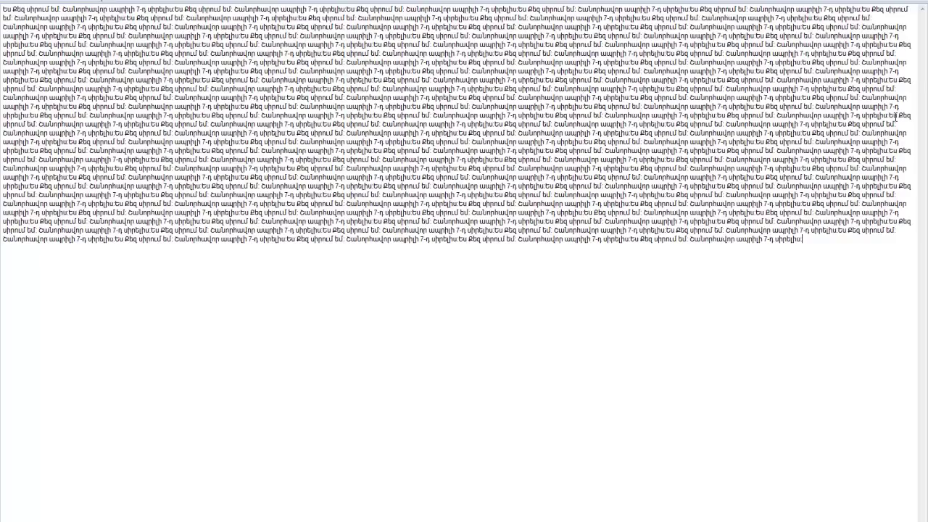
key("ctrl+v")
key("ctrl+v")
key("ctrl+v")
key("ctrl+v")
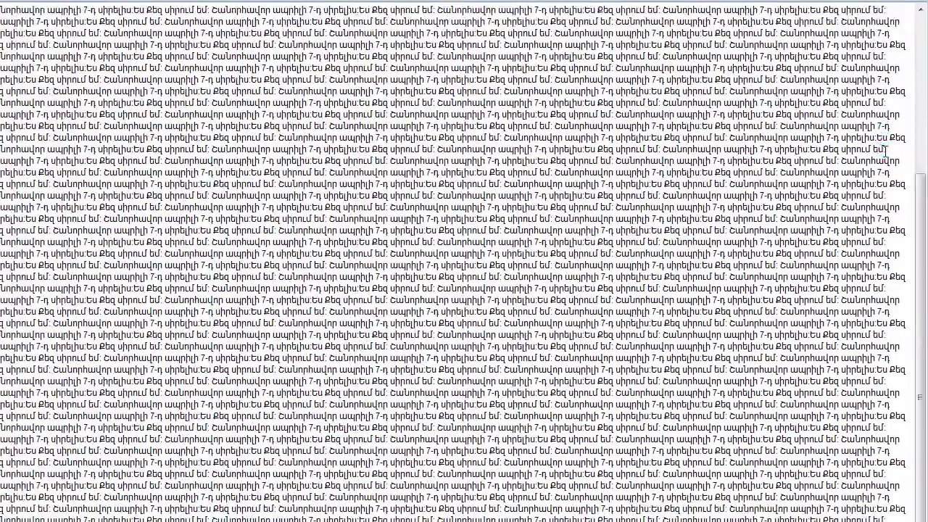
key("ctrl+v")
key("ctrl+v")
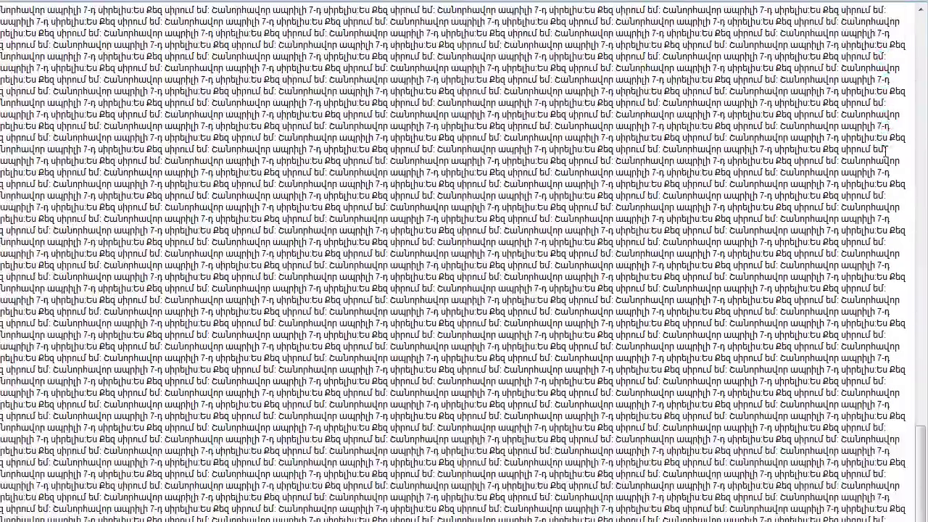
left_click_drag(922, 475, 921, 42)
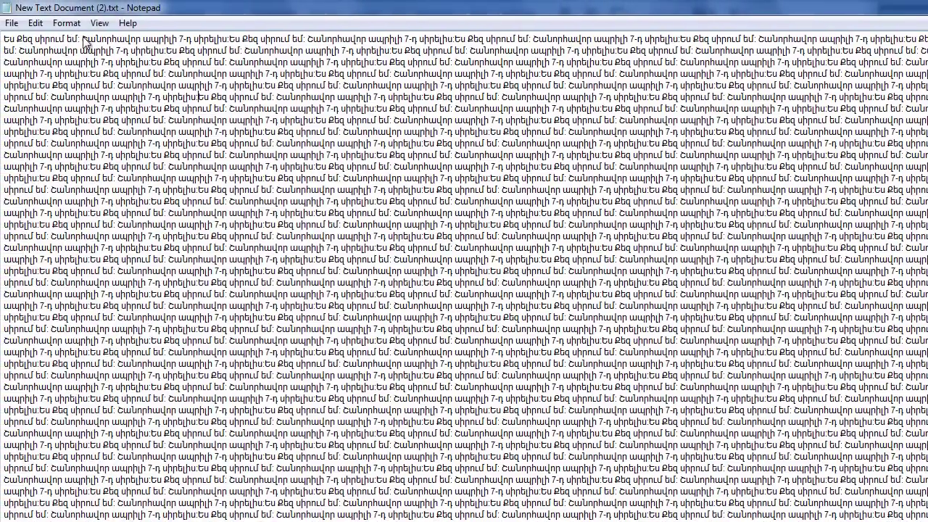
left_click(100, 23)
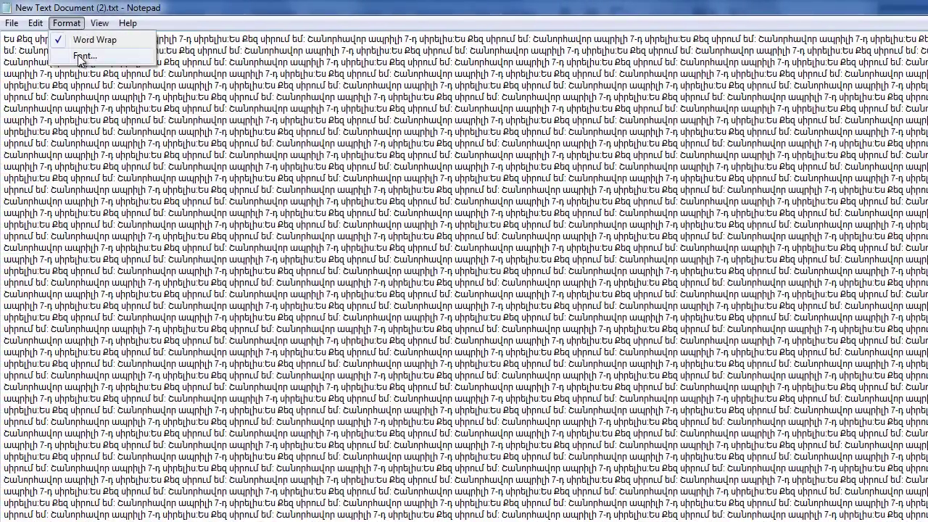
left_click(81, 58)
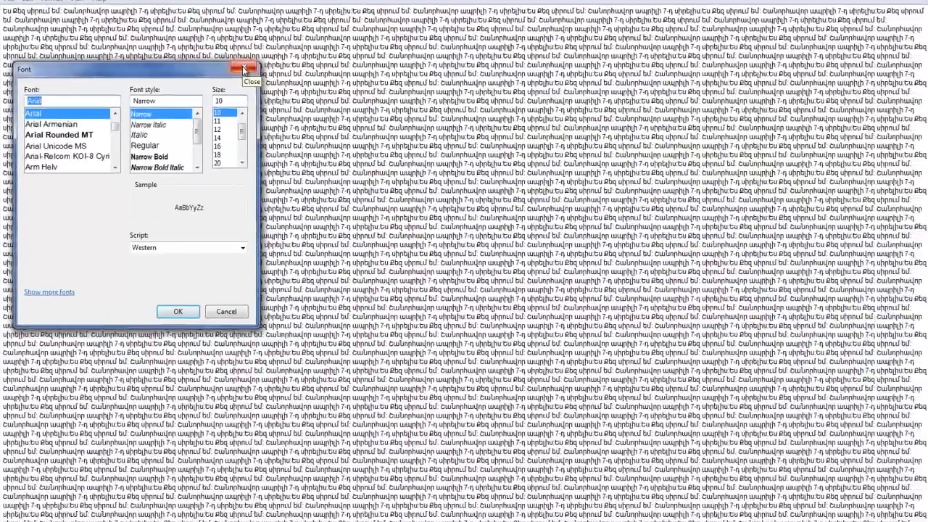
left_click(314, 112)
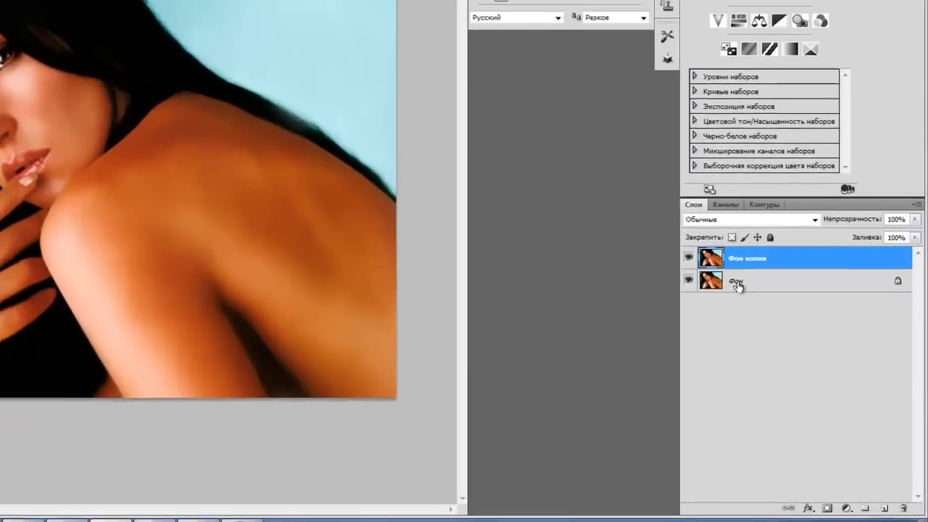
- Fill the Фон layer with a white (ffffff) background colour, then select Фон копия
left_click(771, 341)
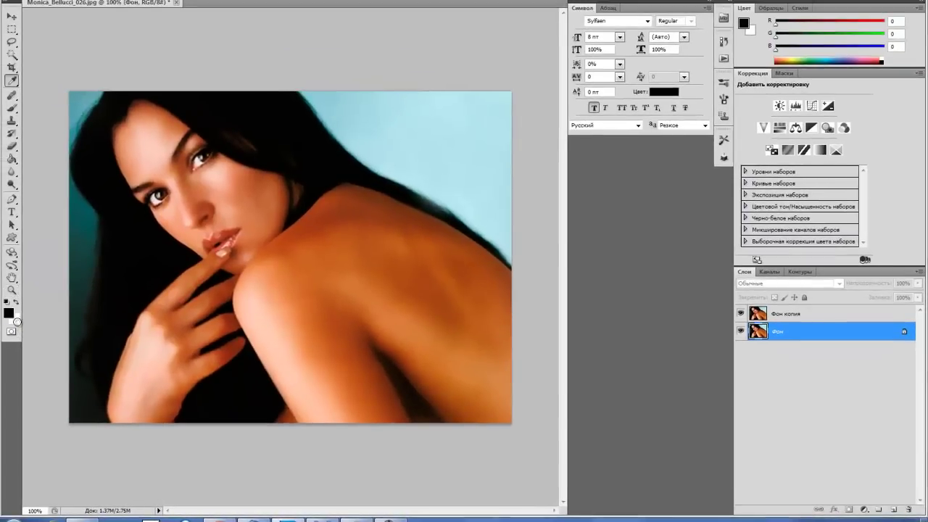
left_click(15, 320)
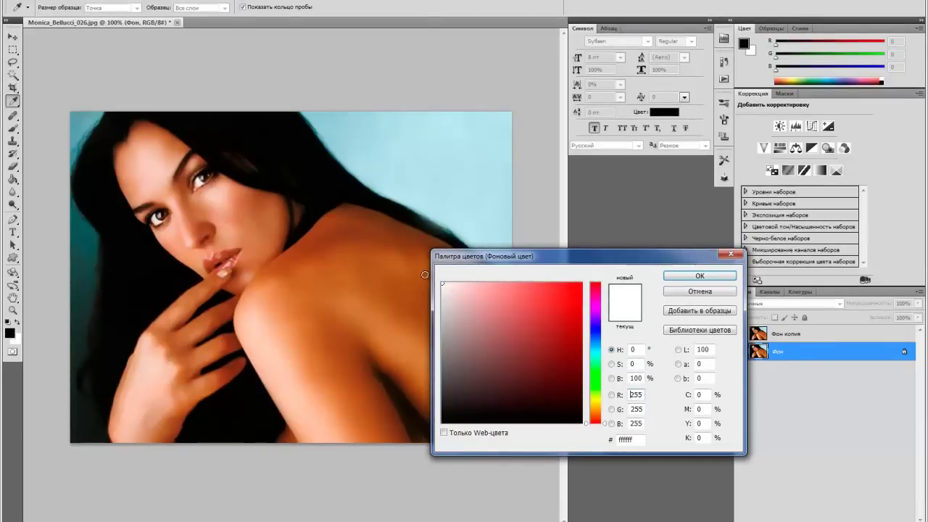
left_click(699, 275)
key("z")
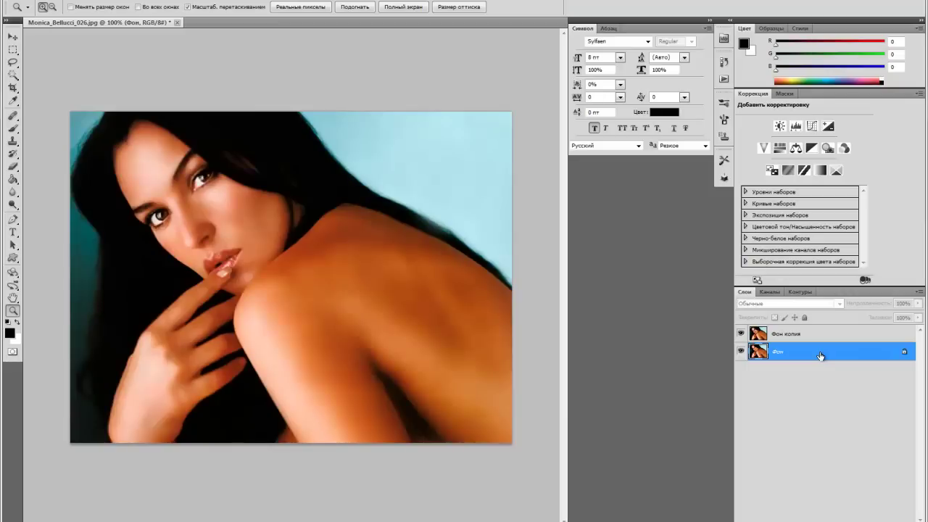
key("ctrl+Delete")
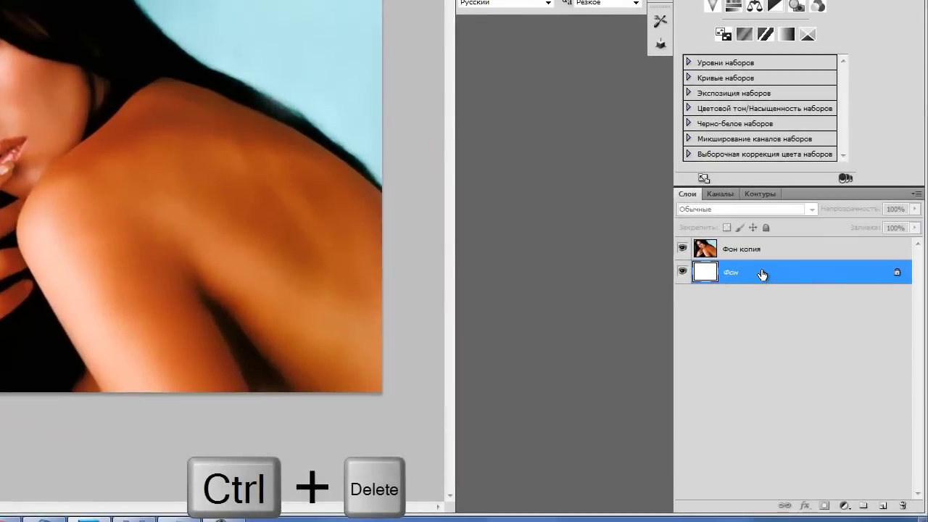
left_click(711, 250)
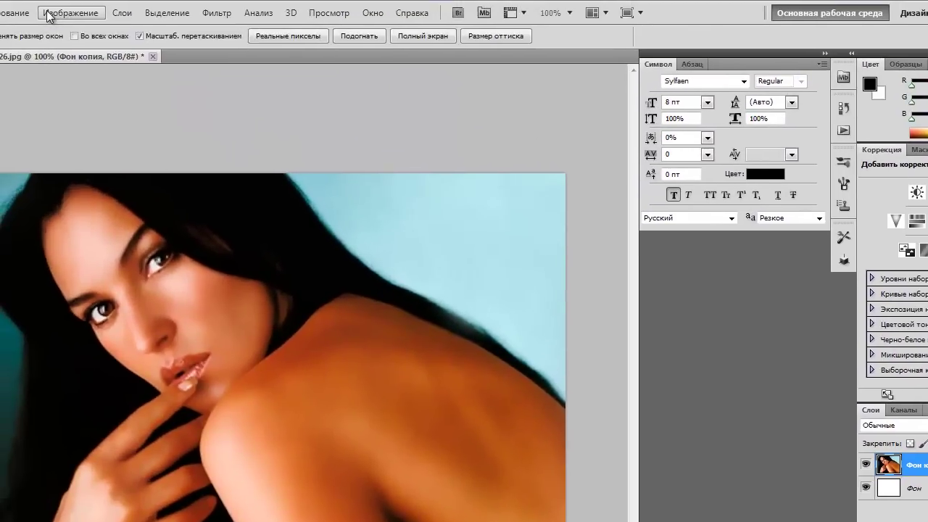
left_click(48, 14)
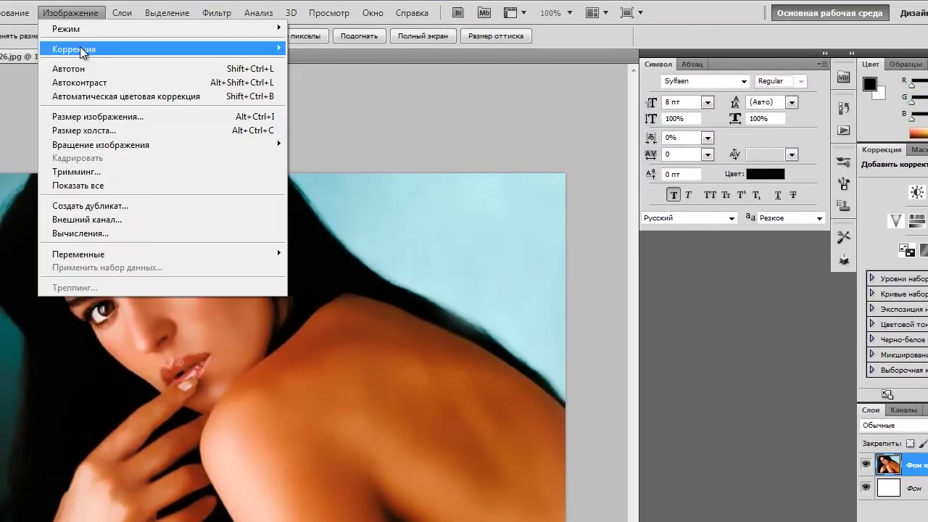
- Desaturate the Фон копия photo with Image > Adjustments > Desaturate
mouse_move(80, 49)
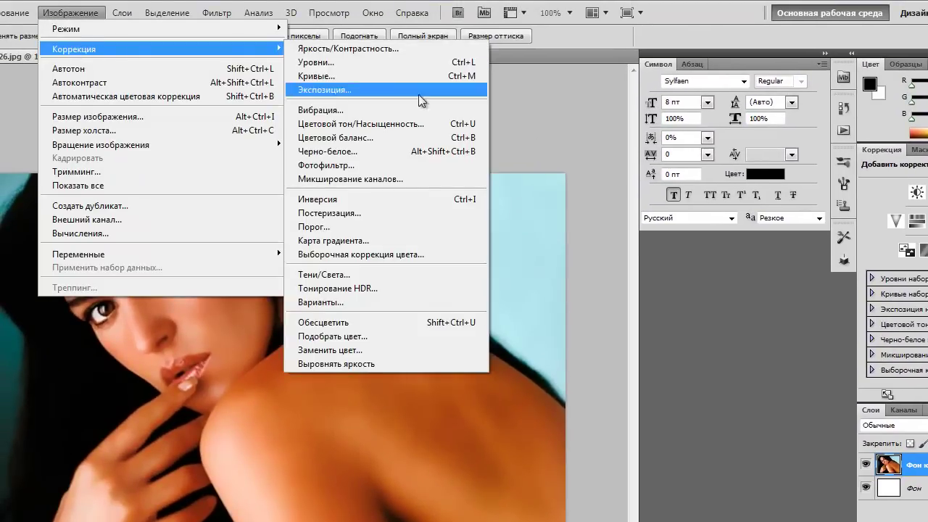
left_click(347, 322)
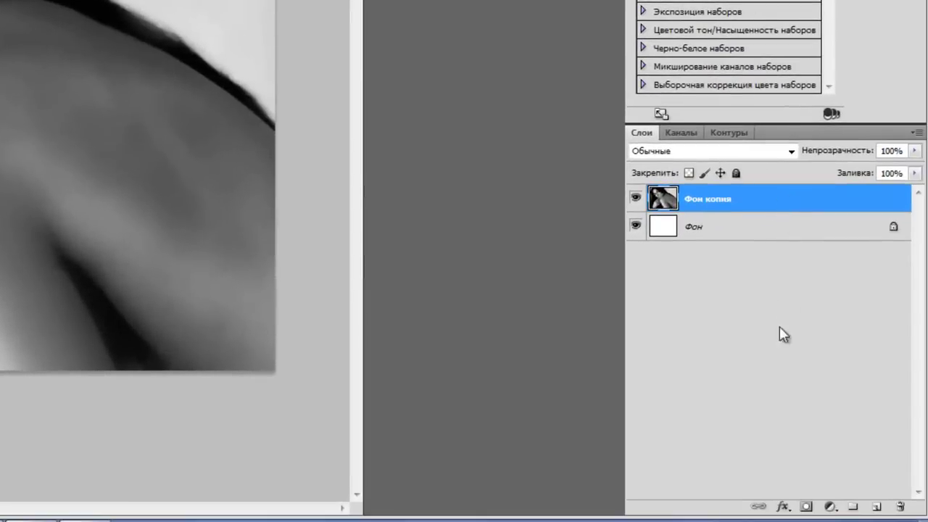
- Add a white layer mask to Фон копия and make the layer image the editing target
left_click(807, 507)
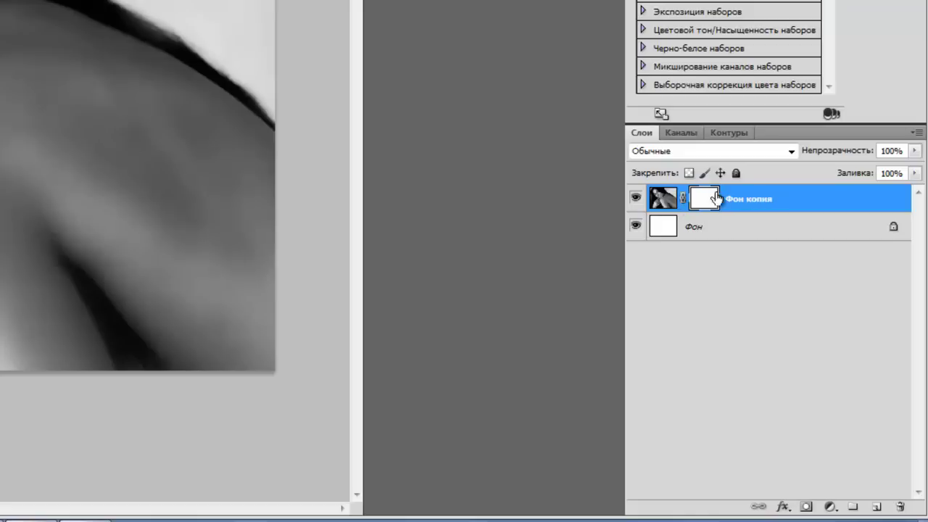
left_click(665, 203)
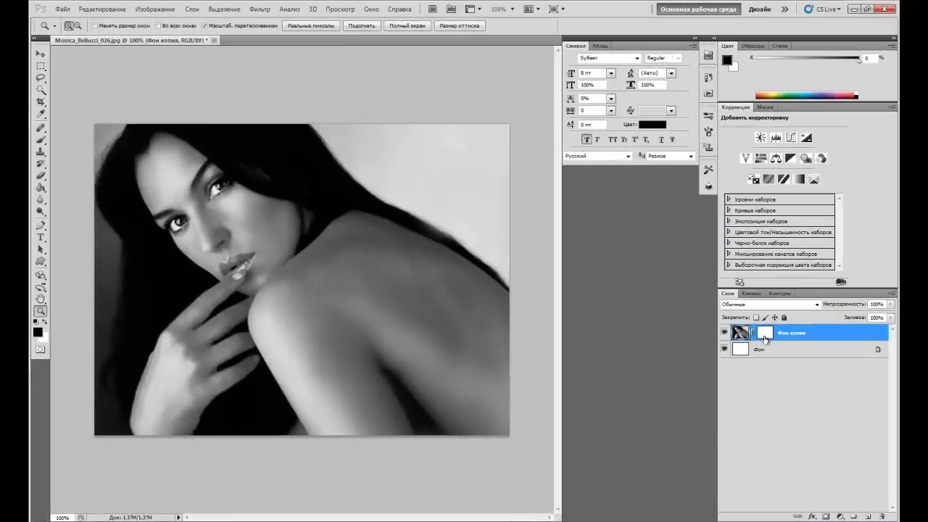
left_click(765, 338)
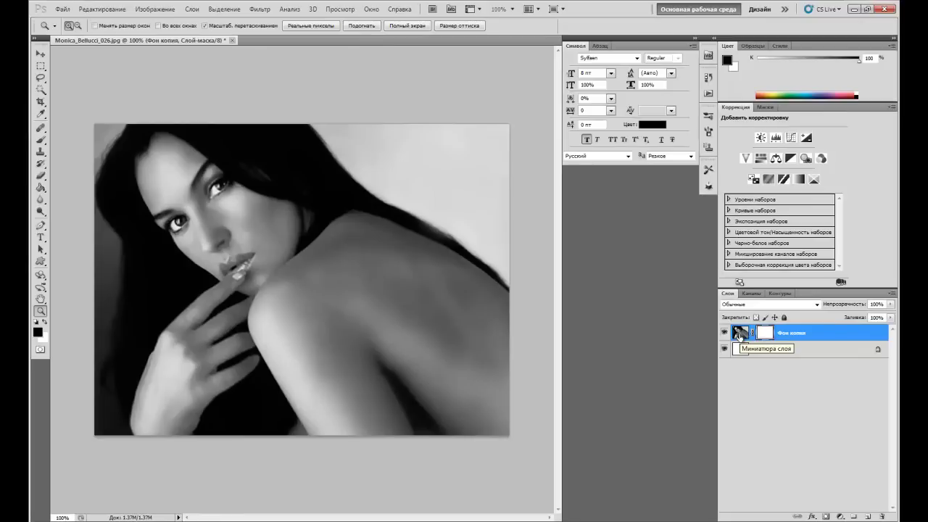
left_click(739, 333)
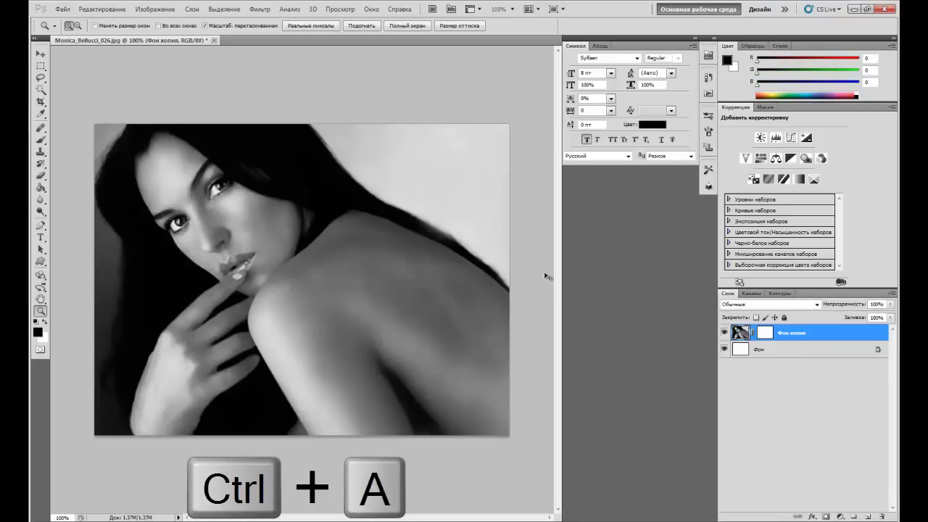
- Select and copy the whole greyscale image, then show the Channels list
key("ctrl+a")
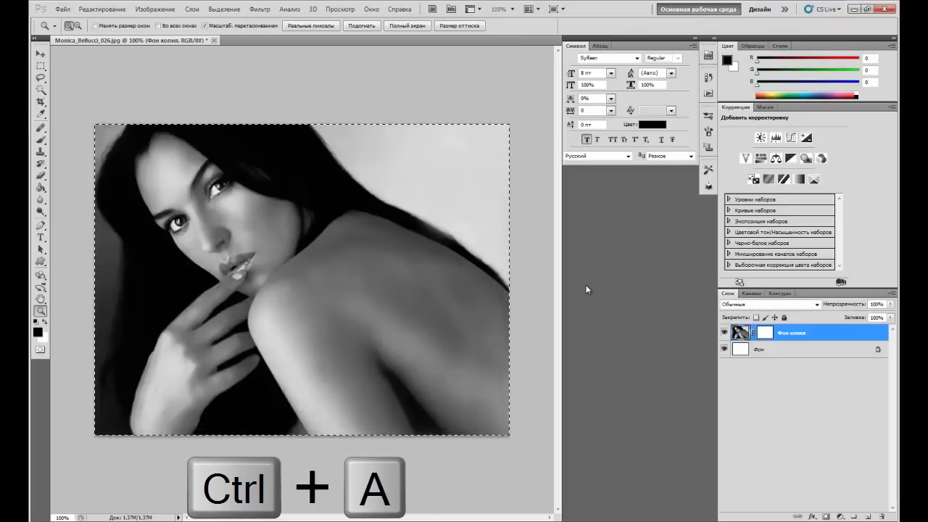
key("ctrl+c")
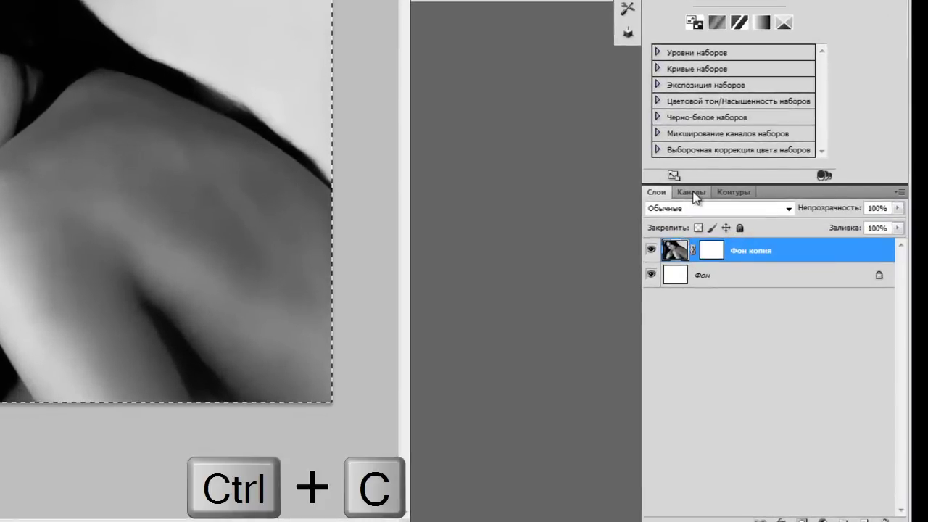
left_click(693, 192)
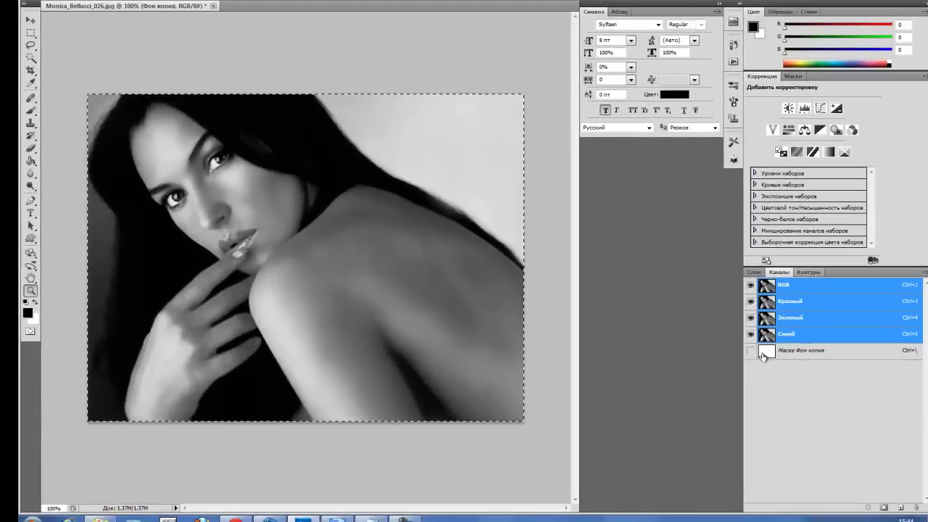
- Paste the copied greyscale portrait into the Маска Фон копия channel, then return to Layers
left_click(757, 354)
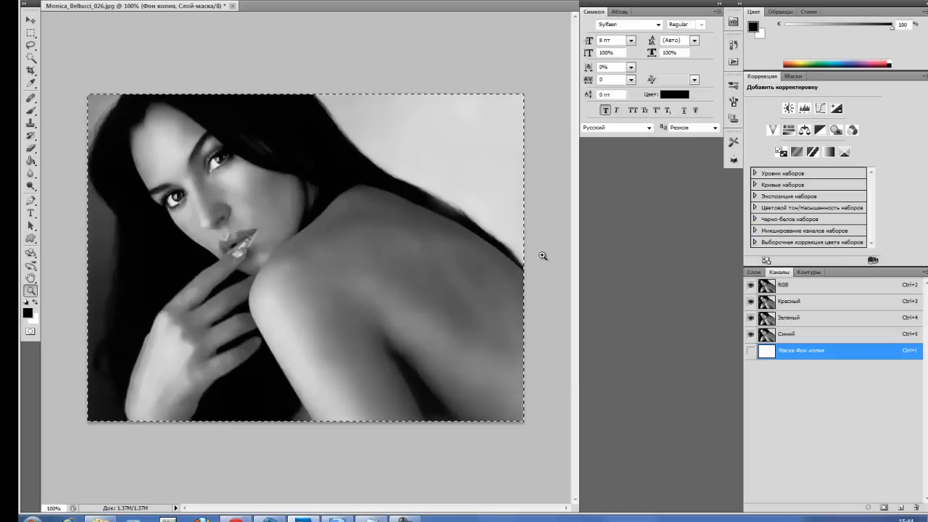
left_click(30, 33)
left_click(239, 66)
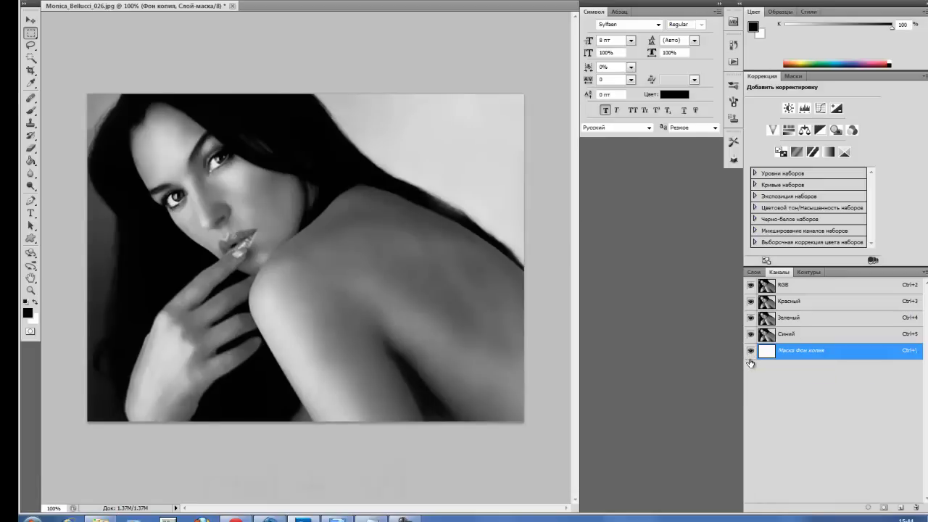
key("ctrl+v")
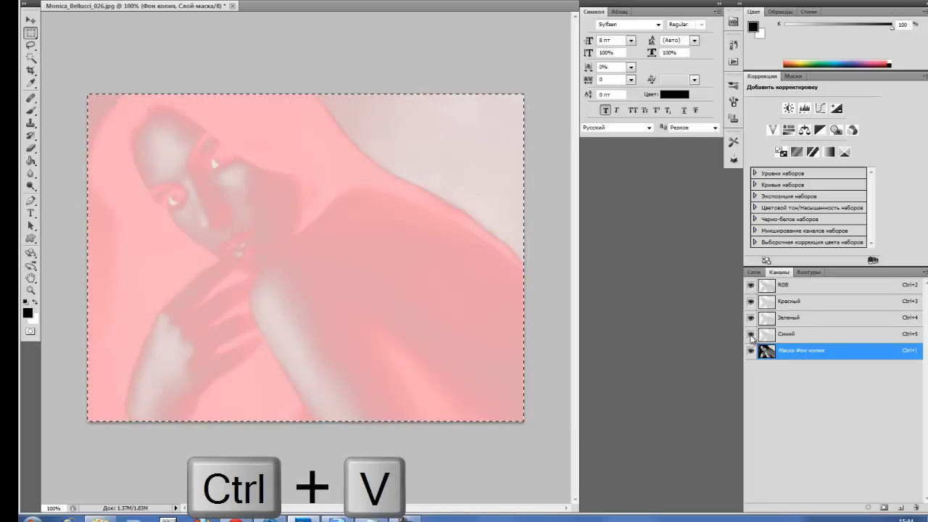
left_click(753, 271)
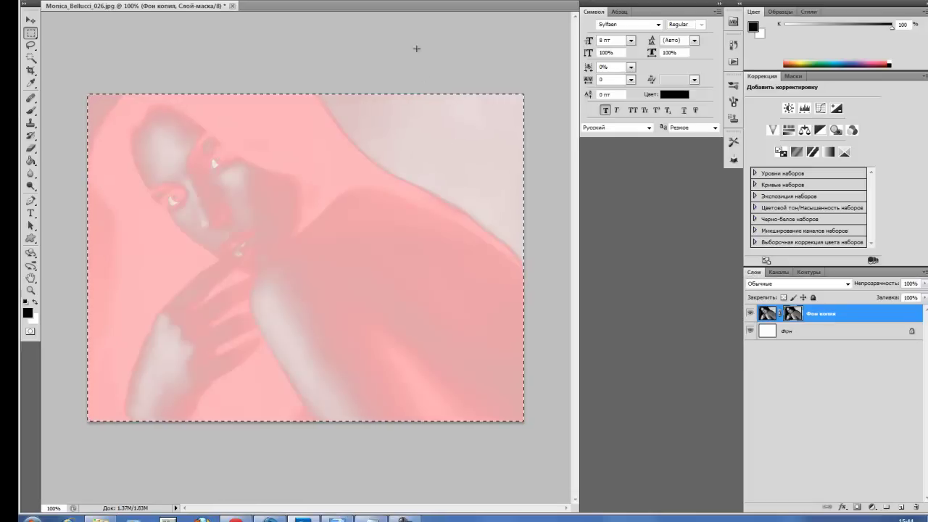
- Deselect, target the Фон копия image thumbnail and fill it with white
left_click(534, 96)
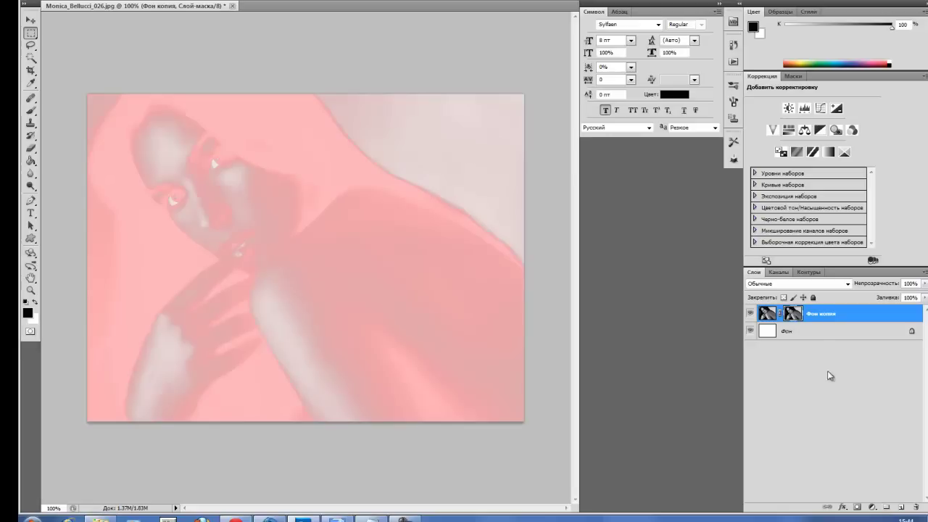
left_click(765, 316)
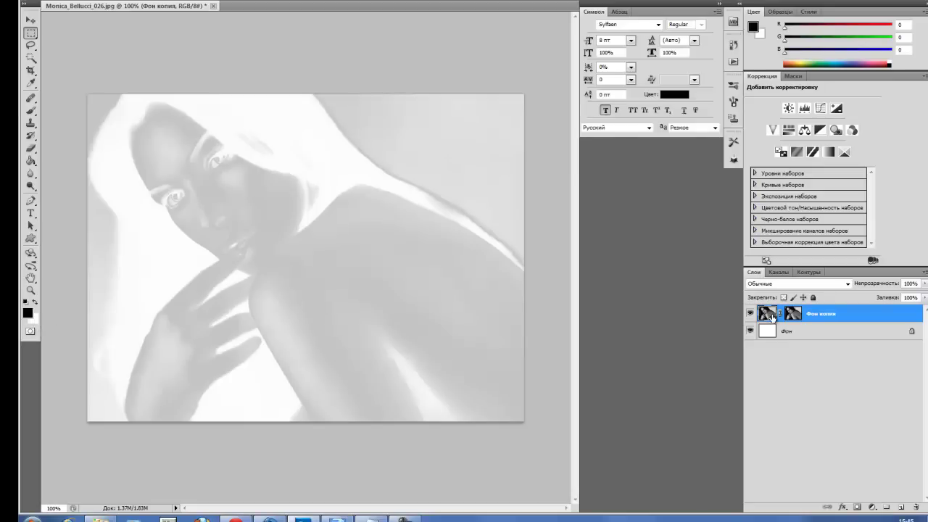
key("ctrl+Delete")
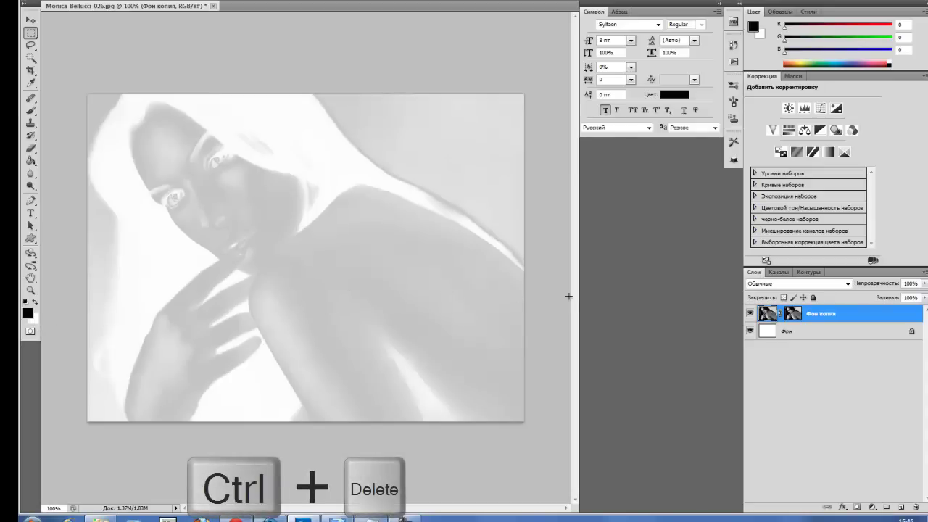
key("ctrl+Delete")
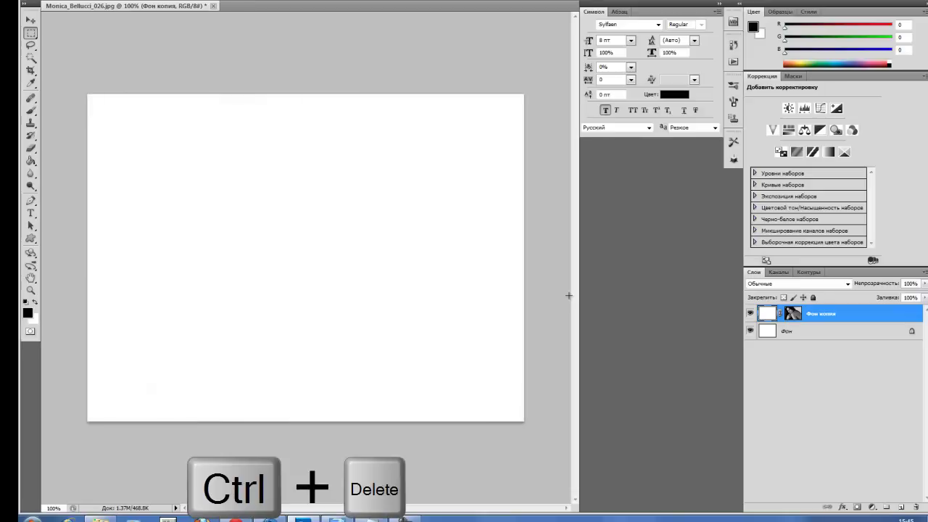
left_click(786, 316)
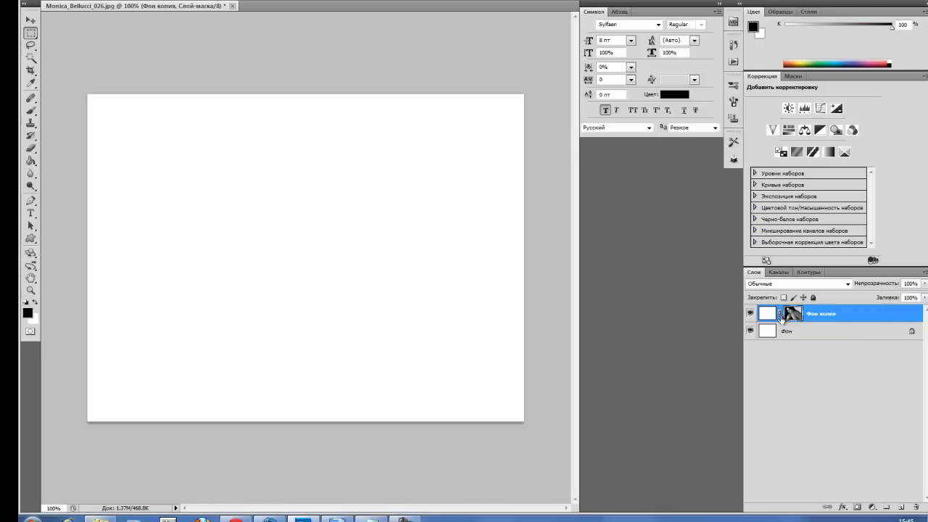
left_click(769, 315)
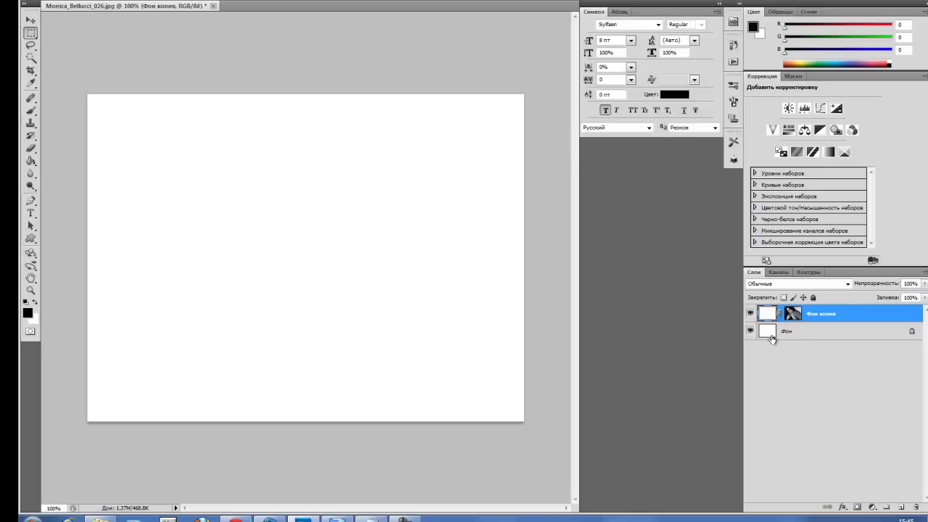
left_click(772, 334)
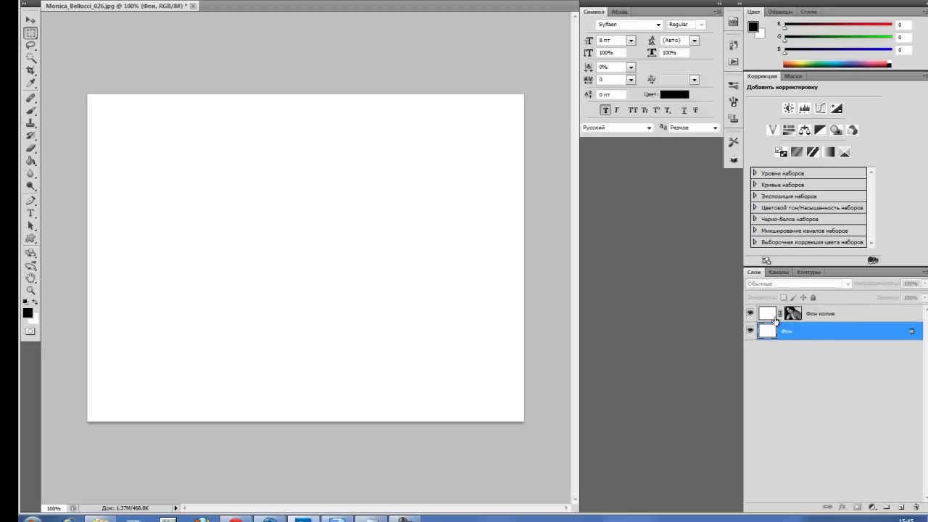
- Add a new layer with a canvas-wide paragraph text box, then bring Notepad's repeated text forward
left_click(901, 507)
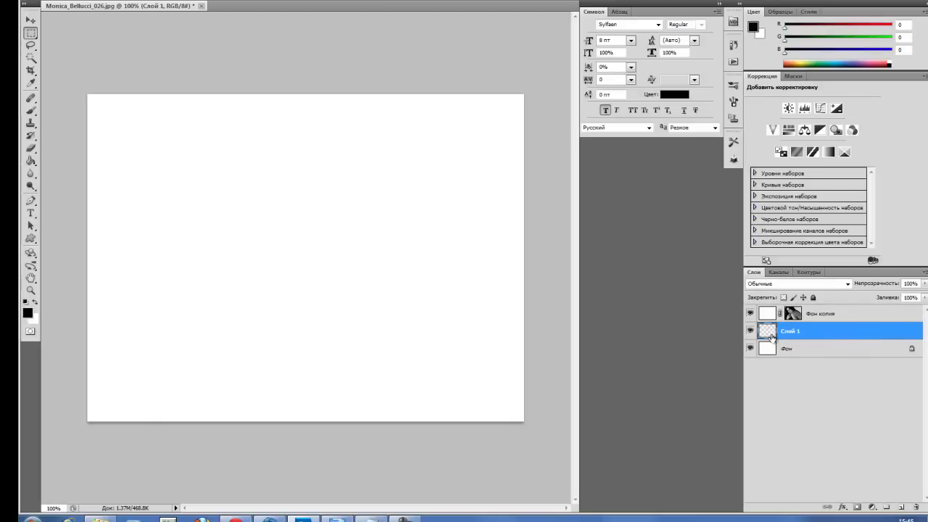
left_click(31, 214)
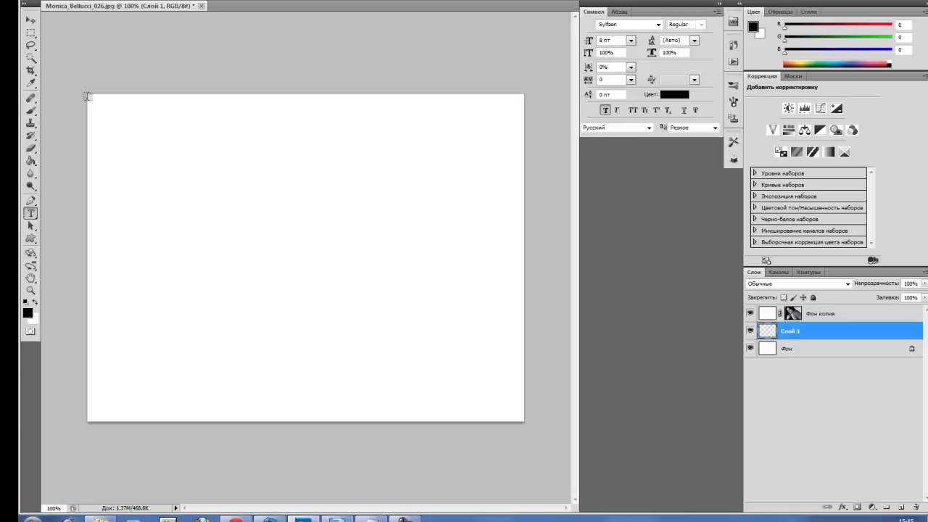
left_click_drag(87, 96, 523, 421)
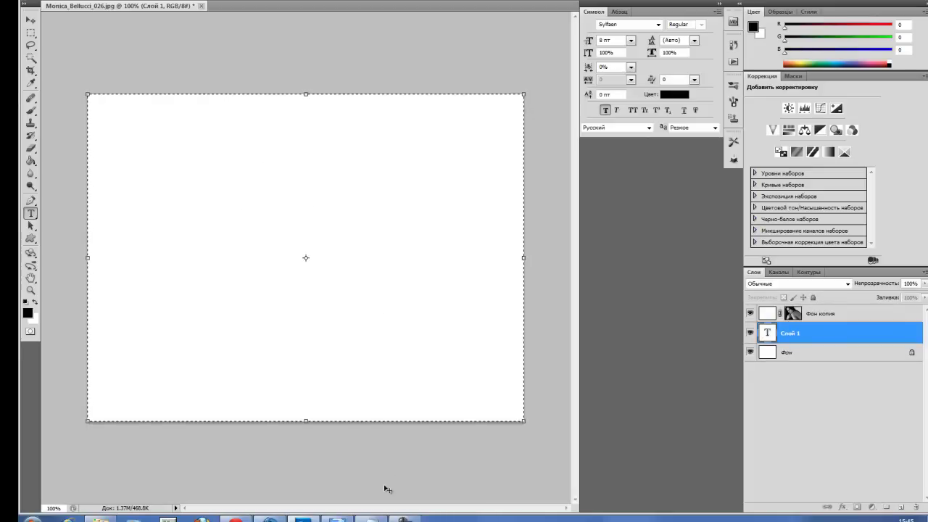
left_click(370, 519)
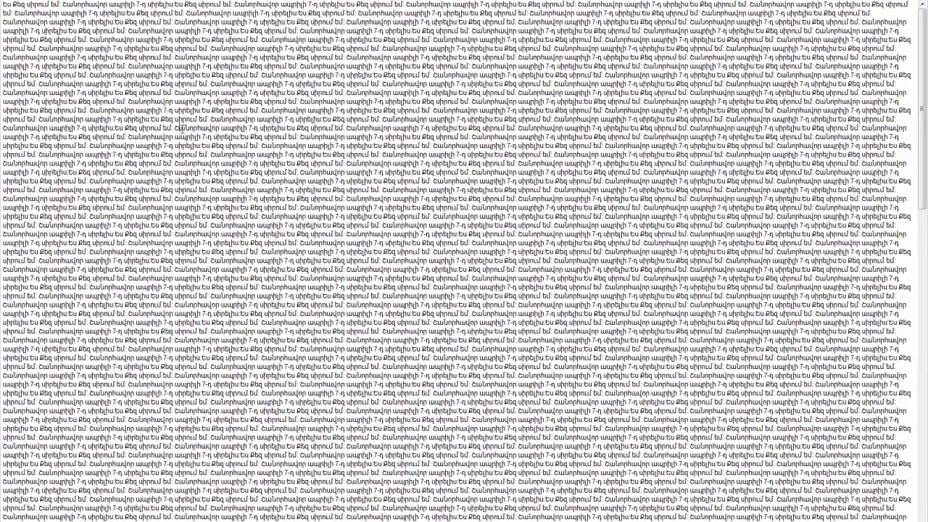
- Select all the repeated Armenian text in the document and return to Photoshop
key("ctrl+a")
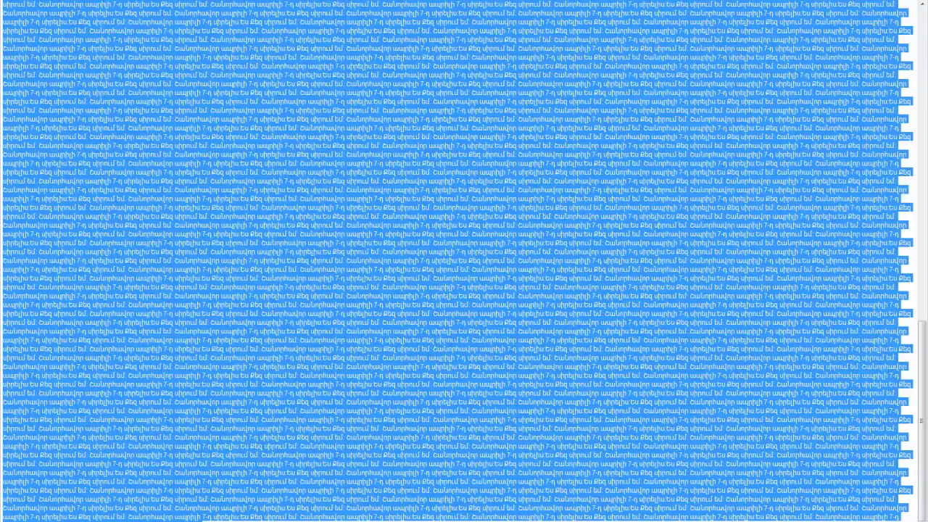
key("alt+Tab")
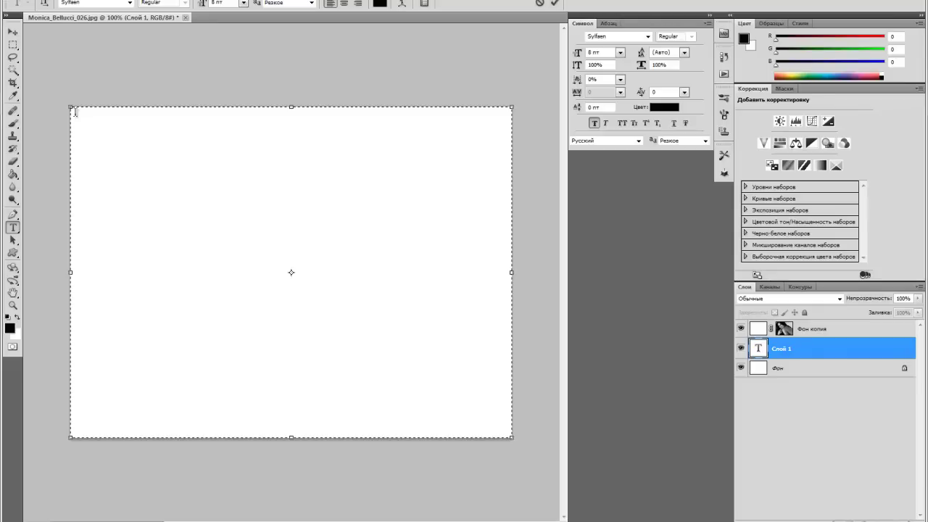
- Set the empty canvas text box's type to Arial at 10 pt
left_click(131, 4)
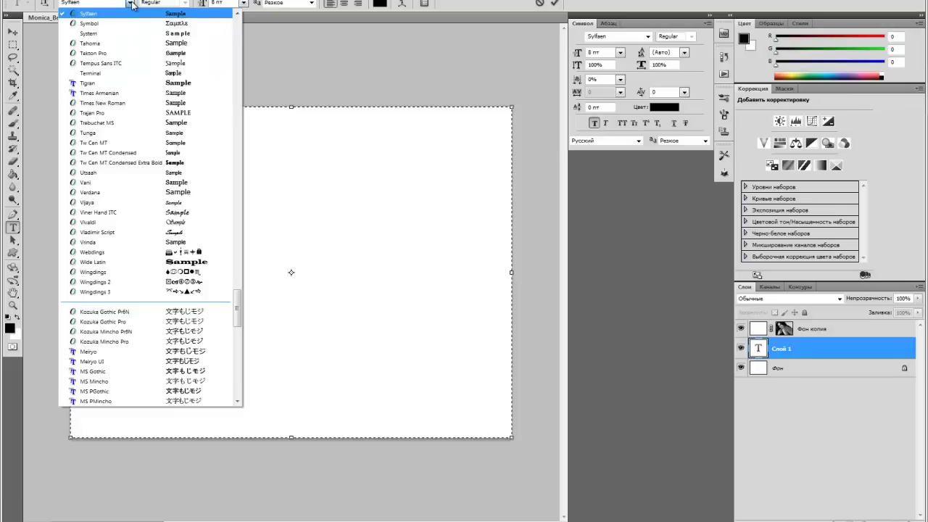
left_click_drag(235, 308, 234, 38)
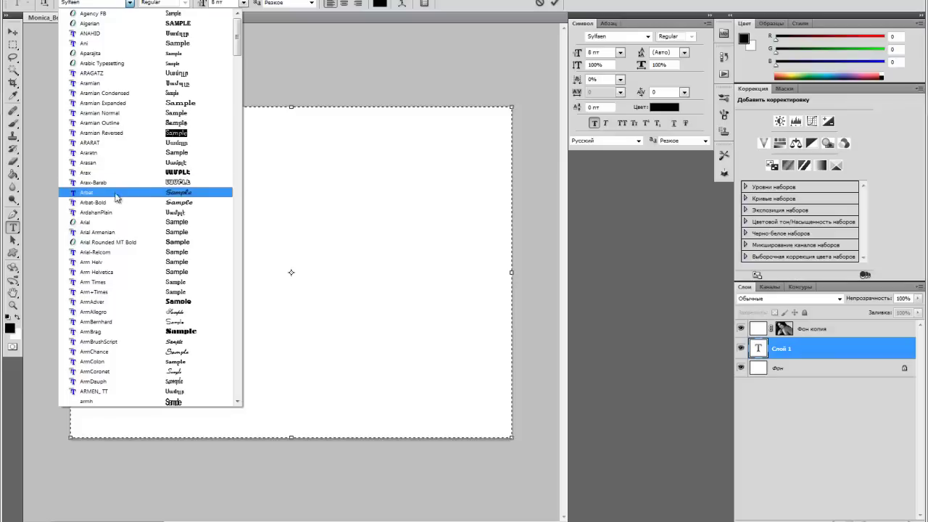
left_click(120, 223)
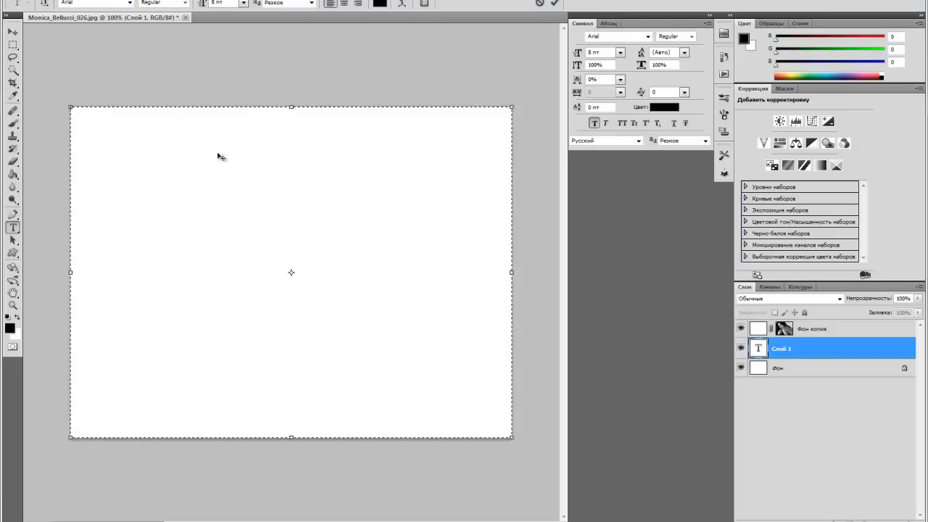
left_click(244, 3)
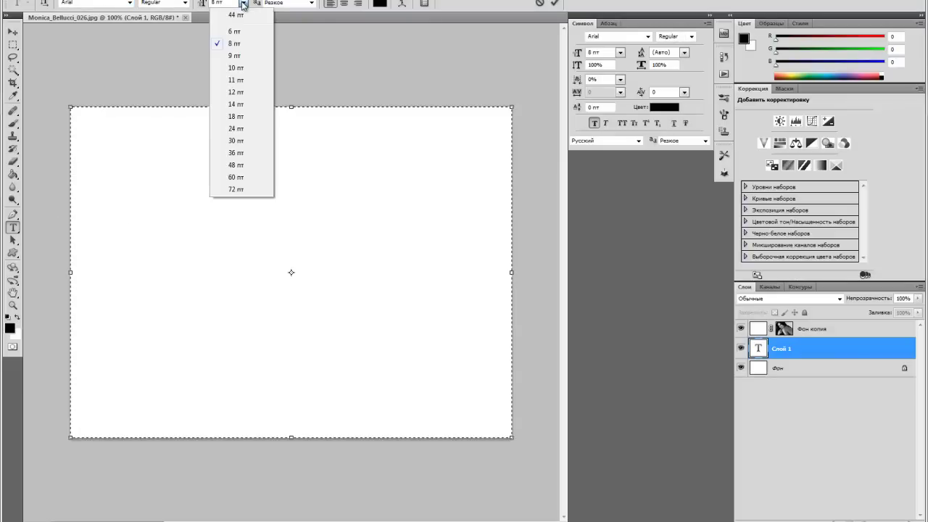
left_click(237, 67)
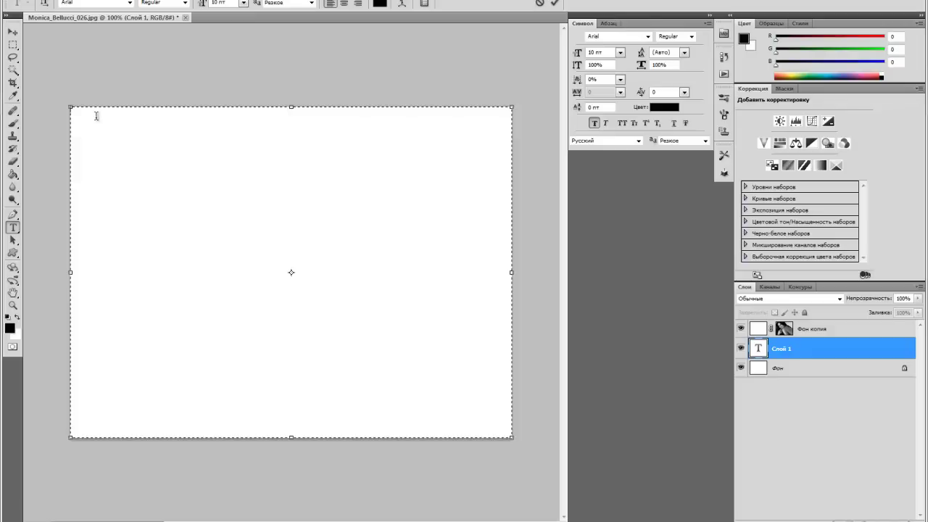
key("ctrl")
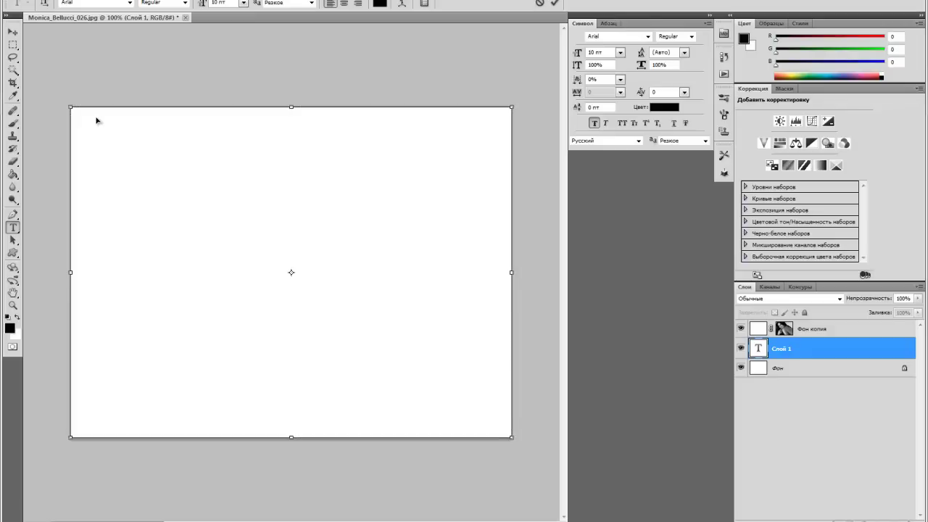
- Paste the Armenian text into the text box in Sylfaen at 8 pt, then deselect it
key("ctrl+v")
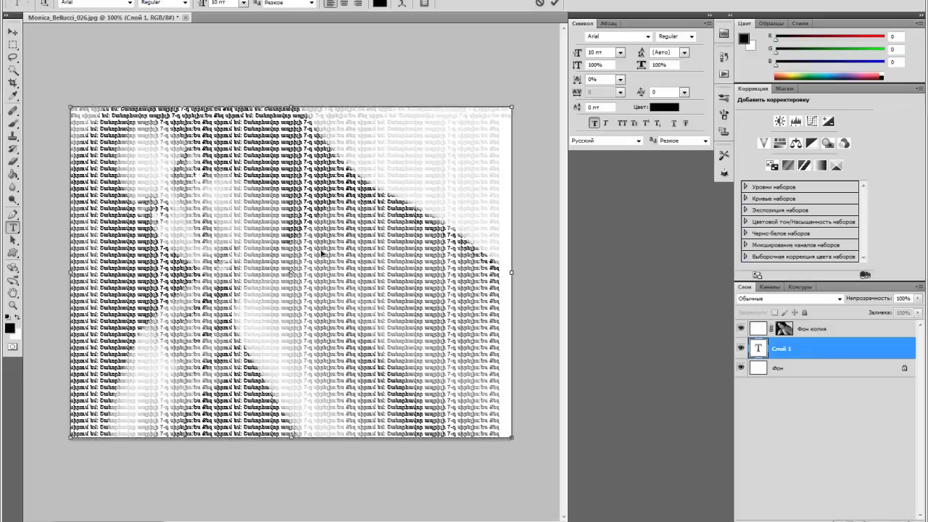
left_click(243, 3)
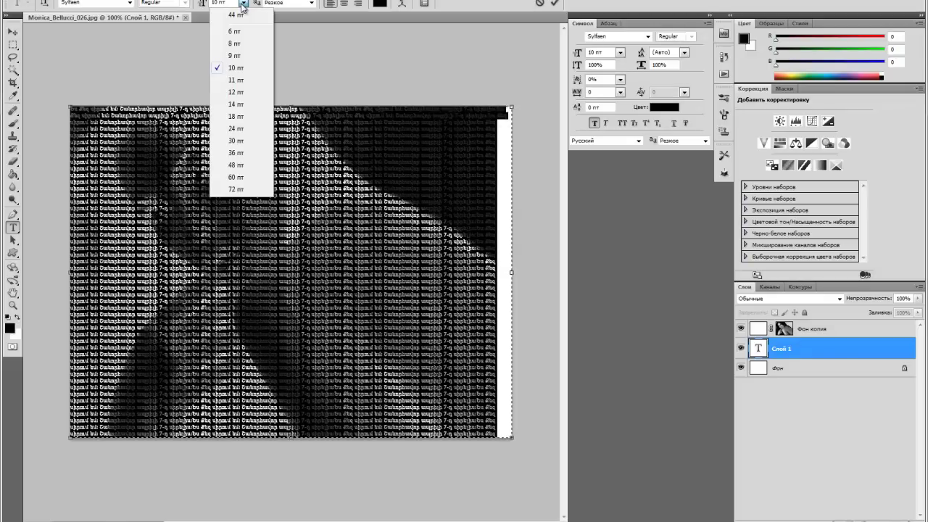
left_click(233, 43)
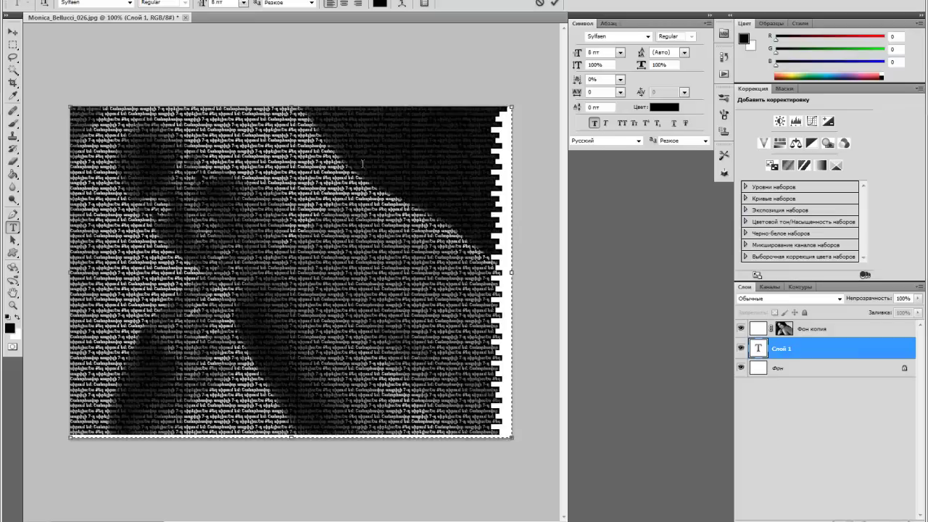
left_click(362, 164)
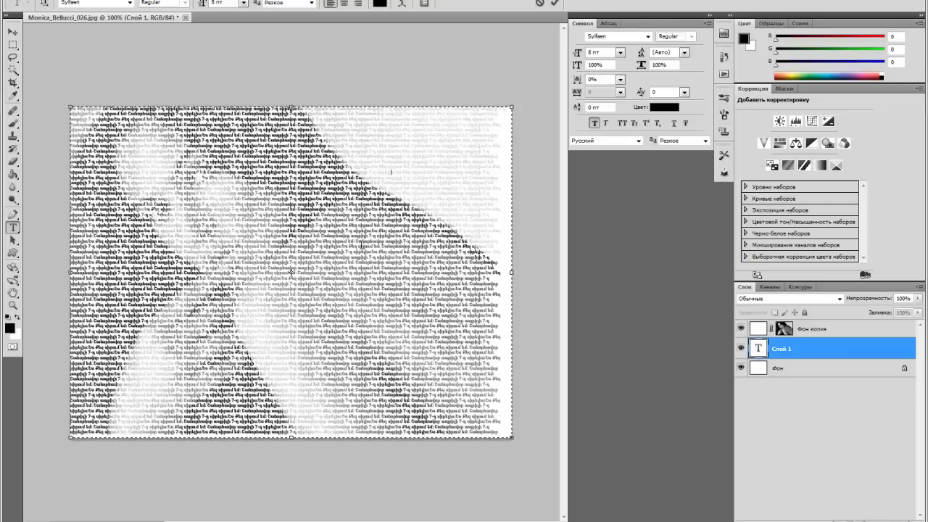
- Commit the text and add a Brightness/Contrast layer over Фон копия: Brightness 41, Contrast -29
left_click(13, 33)
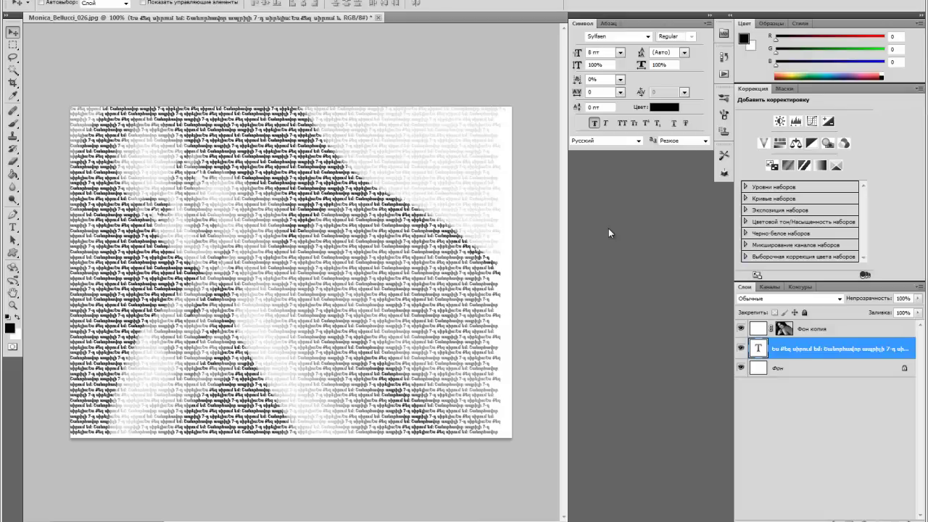
left_click(764, 333)
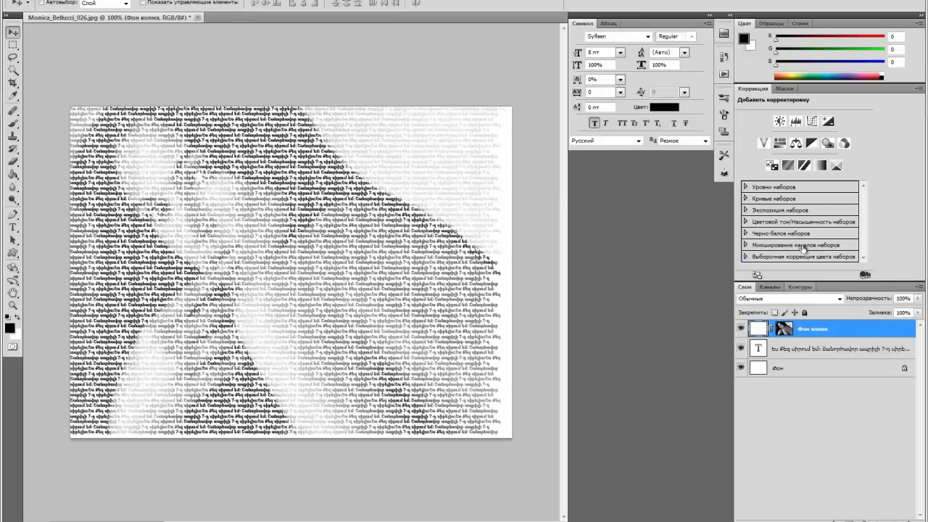
left_click(778, 121)
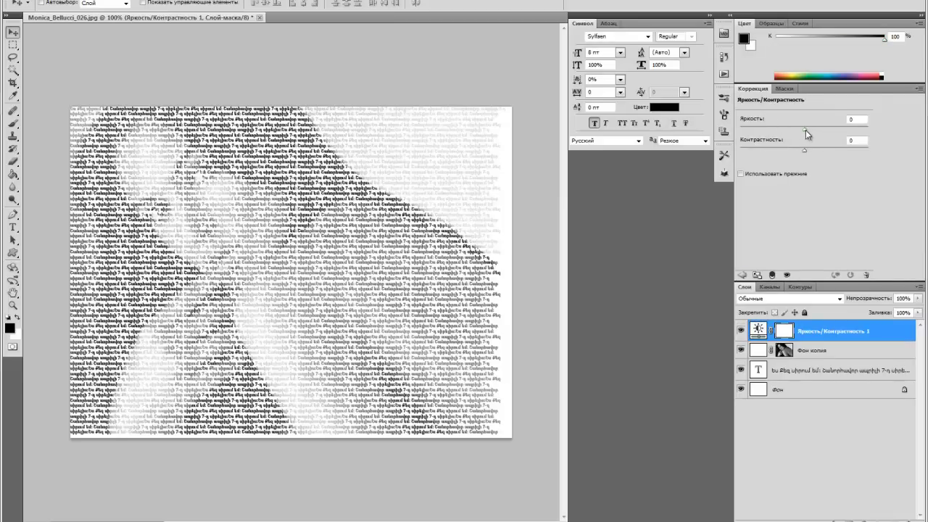
left_click_drag(806, 134, 767, 156)
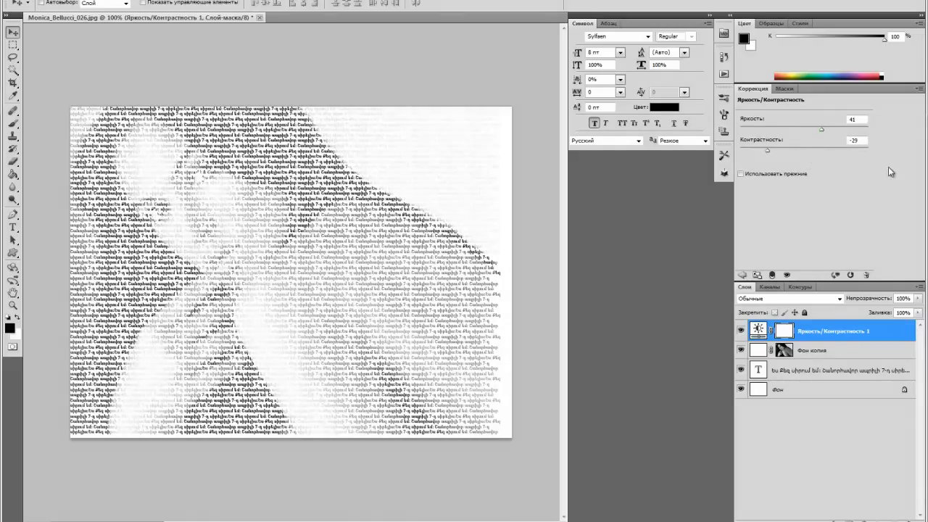
left_click(741, 276)
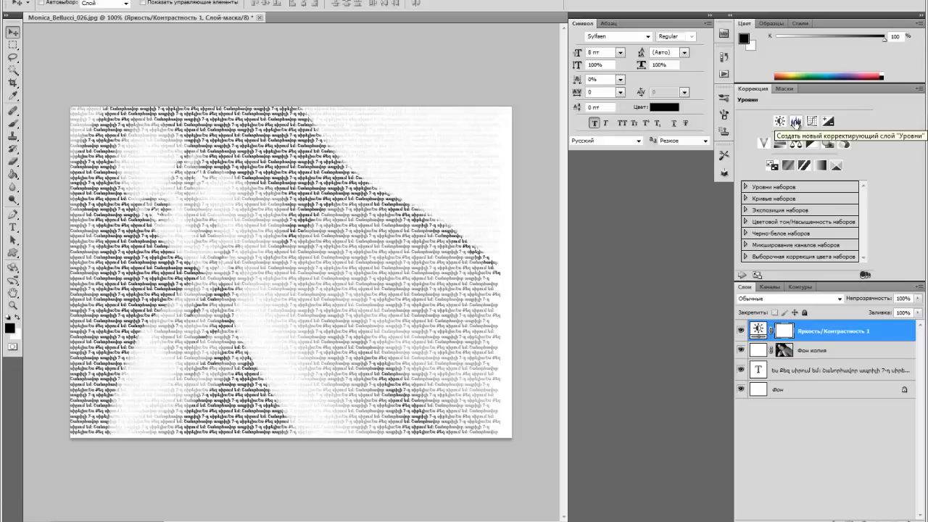
- Add a Levels layer «Уровни 1» with input levels 87, 1.83 and 255
left_click(795, 122)
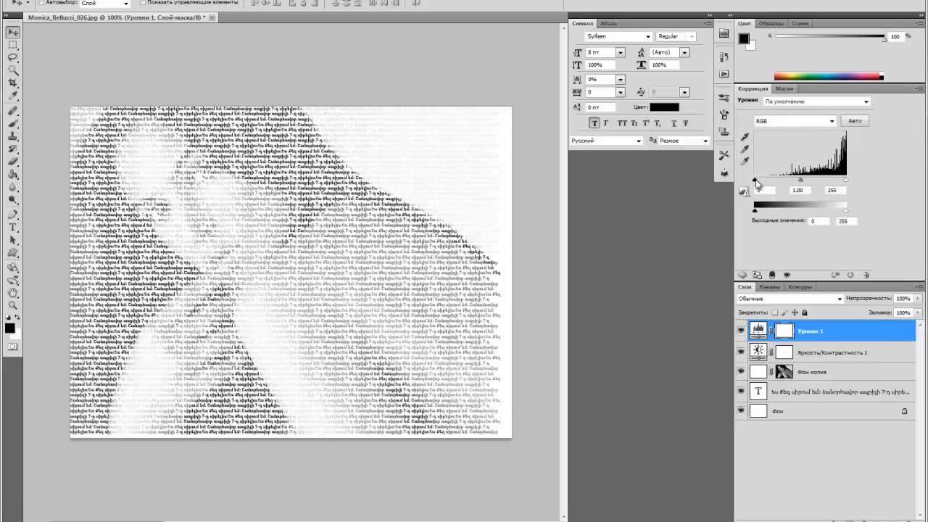
left_click_drag(755, 181, 852, 182)
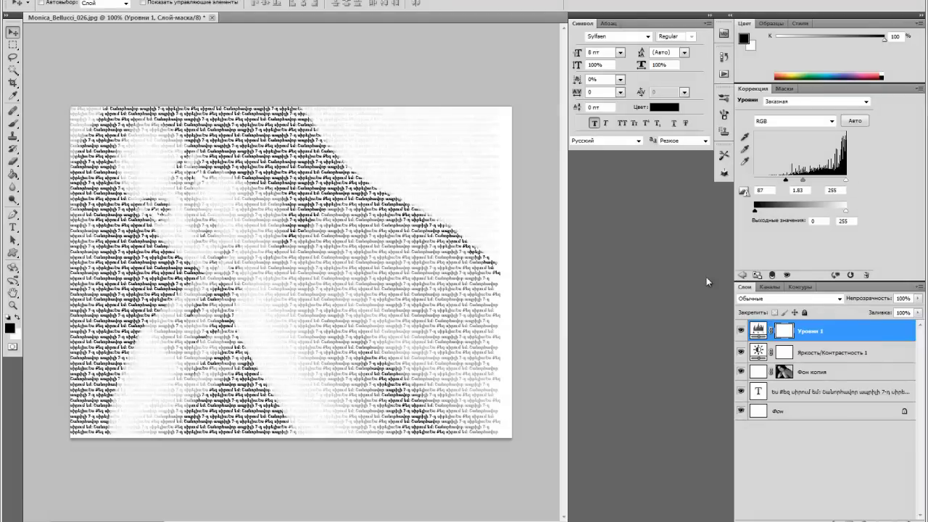
left_click(740, 277)
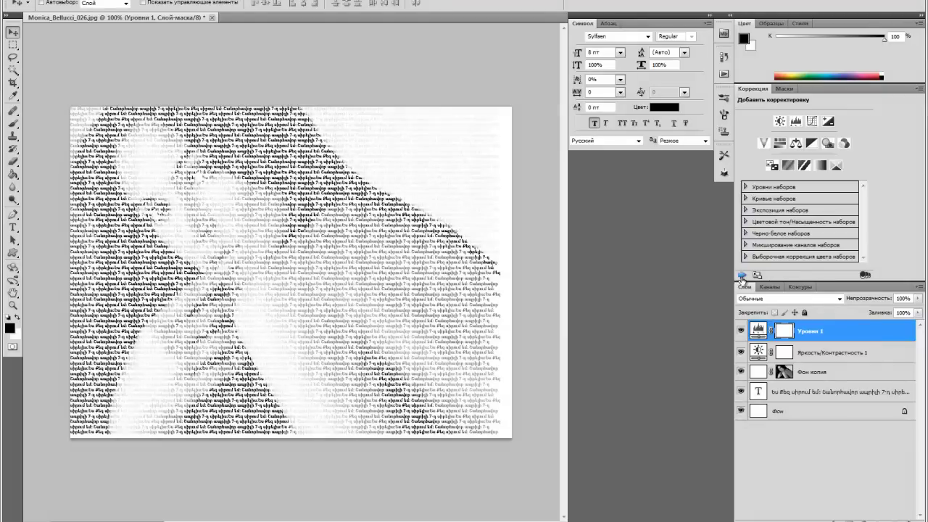
- Add a colorized Hue/Saturation layer tinting the portrait green-cyan at hue 141, saturation 25
left_click(780, 142)
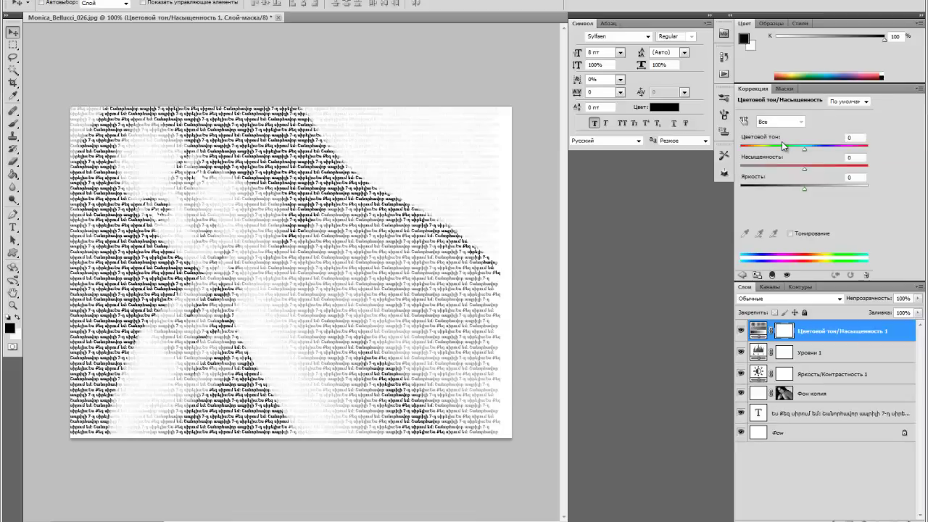
left_click(789, 234)
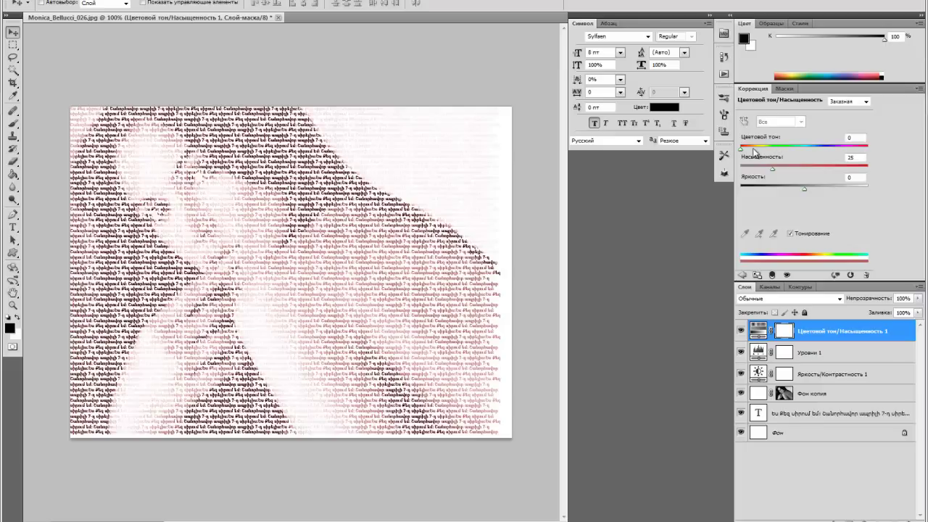
left_click_drag(743, 150, 810, 155)
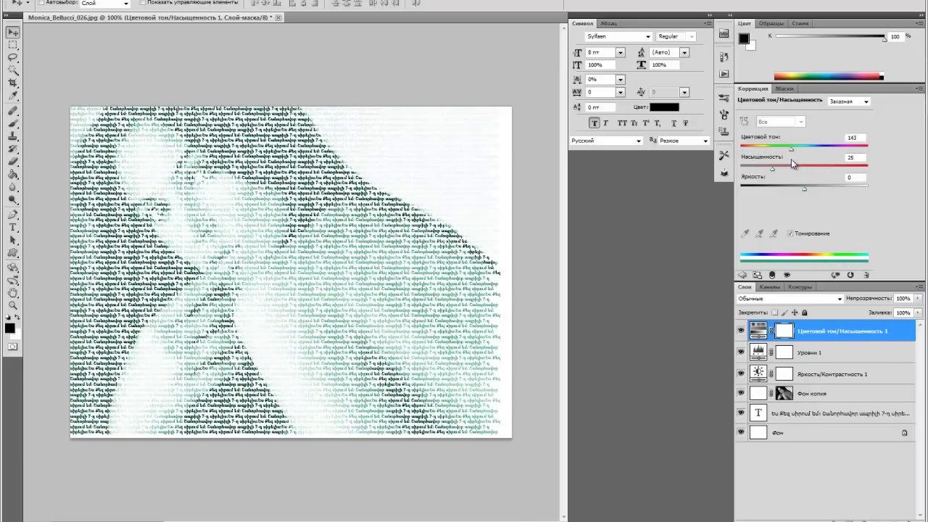